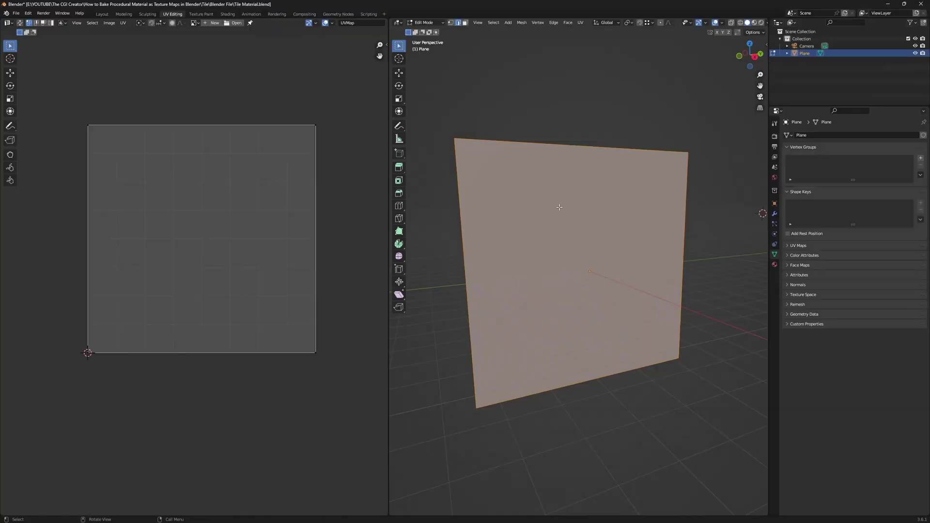
# Select the plane's entire UV layout in the UV editor
pyautogui.moveTo(556, 237); pyautogui.dragTo(541, 206, button='middle')
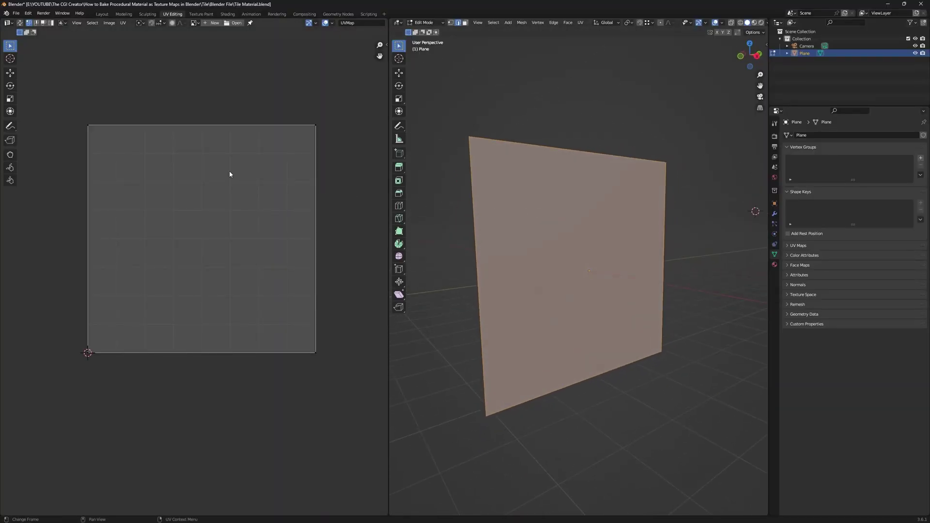
pyautogui.press('a')
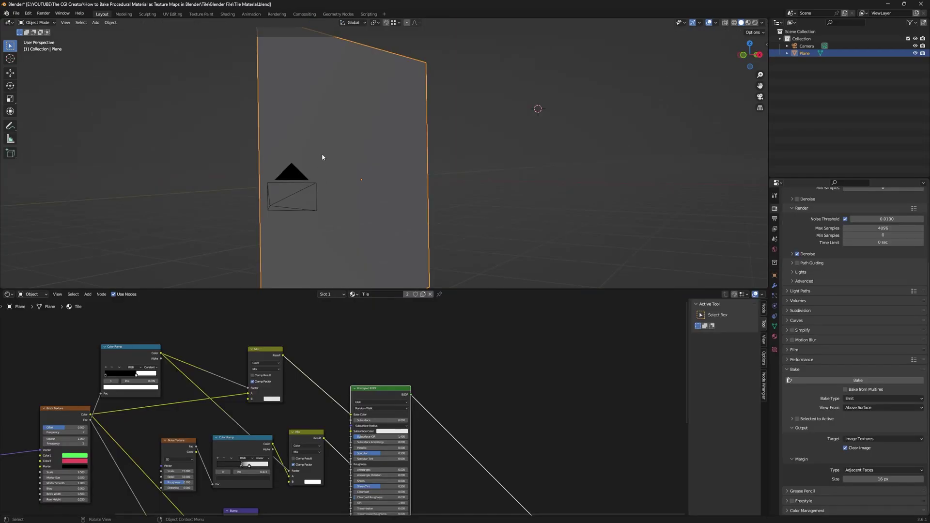
# Add an Image Texture node above the Principled BSDF in the Tile material's node tree
pyautogui.moveTo(322, 153); pyautogui.dragTo(344, 153, button='middle')
pyautogui.moveTo(364, 318); pyautogui.dragTo(370, 357, button='middle')
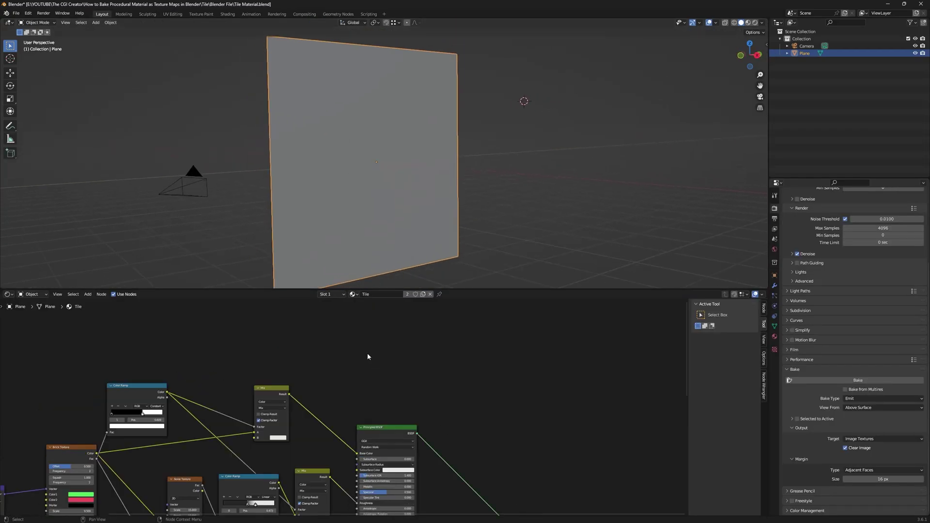
pyautogui.hotkey('shift', 'a')
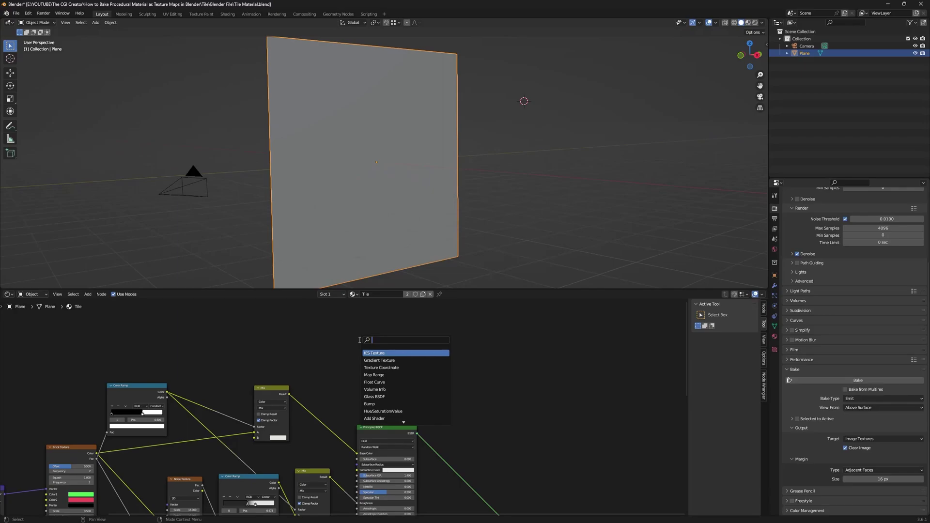
pyautogui.write('image')
pyautogui.press('Return')
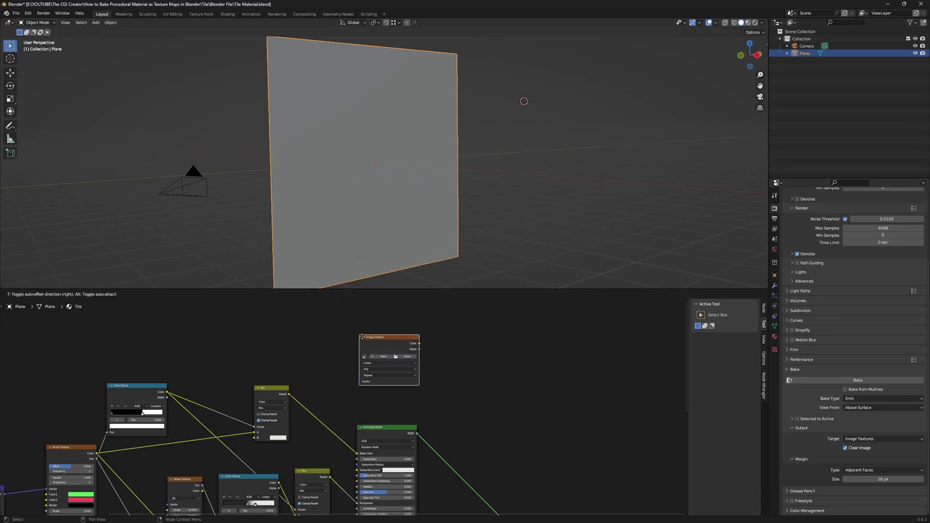
pyautogui.click(364, 330)
# Create a new image for the Image Texture node, named Tile Base Col, at 4096 by 4096 px
pyautogui.click(388, 349)
pyautogui.click(394, 359)
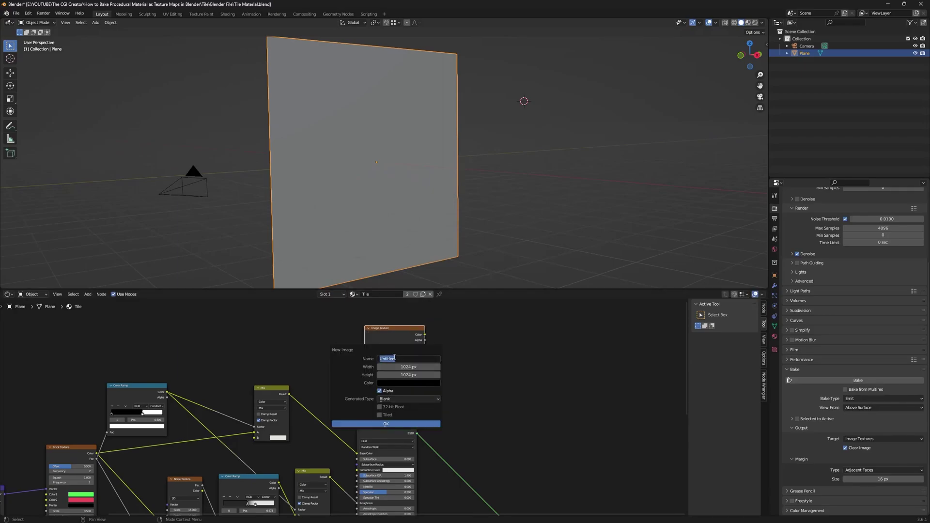
pyautogui.write('Base')
pyautogui.press('BackSpace')
pyautogui.press('BackSpace')
pyautogui.press('BackSpace')
pyautogui.press('BackSpace')
pyautogui.write('Tile Base Col')
pyautogui.press('Tab')
pyautogui.write('4')
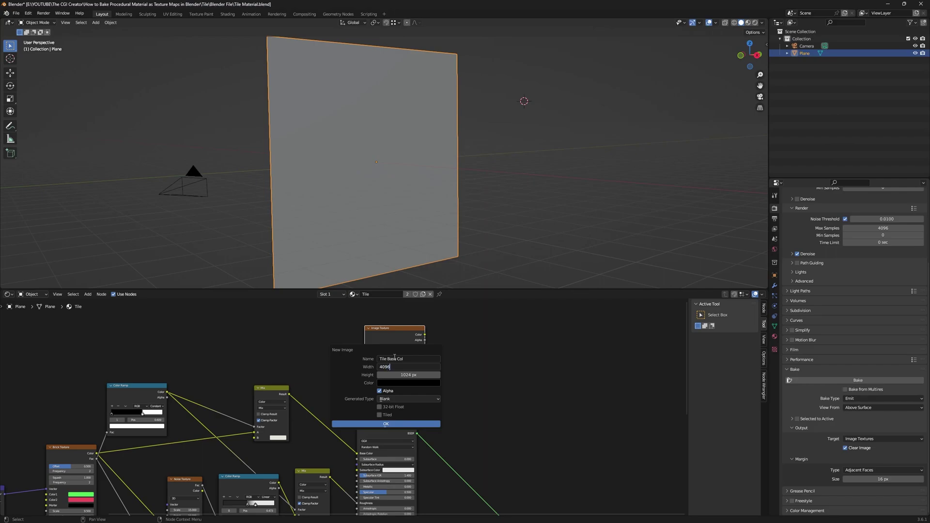
pyautogui.press('Tab')
pyautogui.write('4')
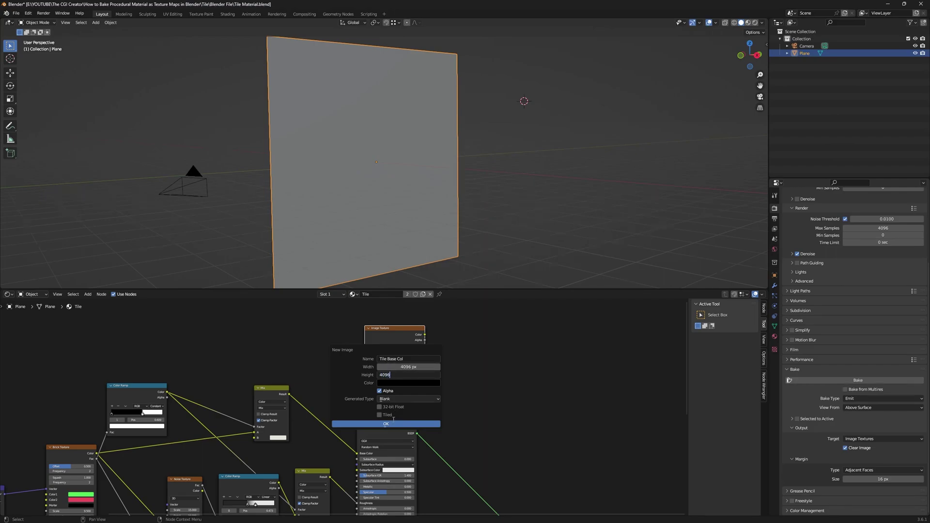
pyautogui.press('Return')
pyautogui.click(394, 425)
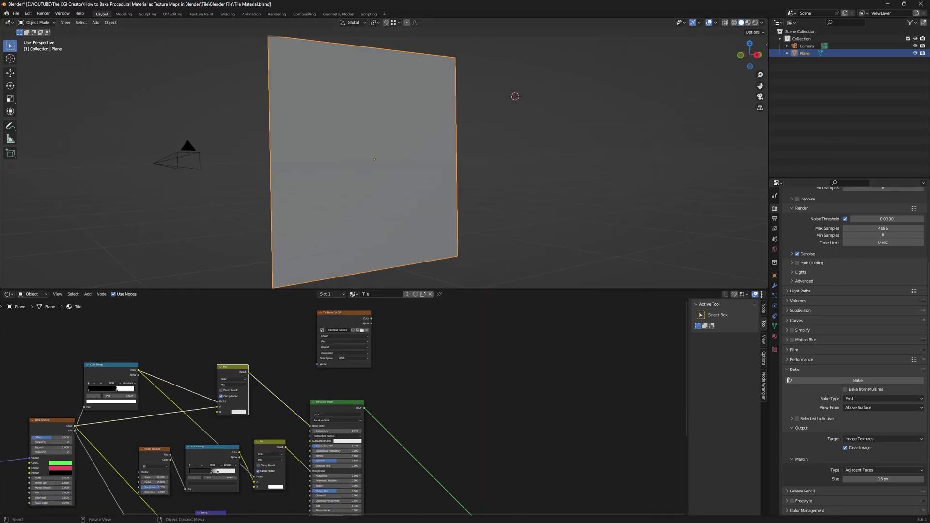
# Show the plane's material settings and connect the base color Mix node directly to the Material Output
pyautogui.click(775, 337)
pyautogui.scroll(3, 825, 408)
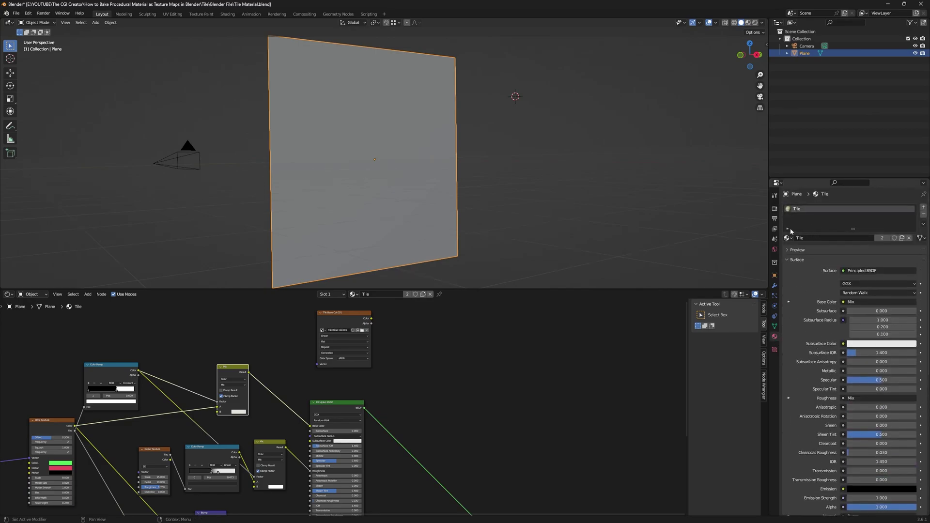
pyautogui.click(327, 323)
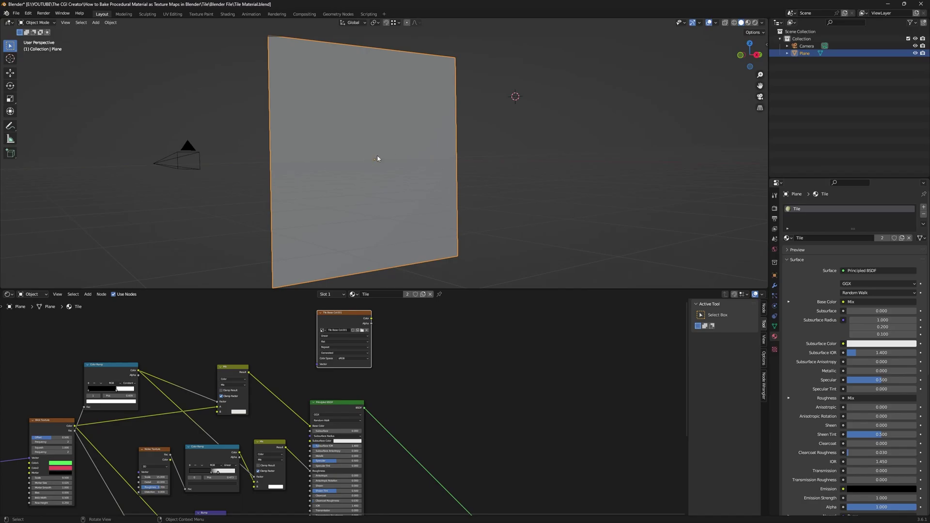
pyautogui.moveTo(407, 364); pyautogui.dragTo(399, 359, button='middle')
pyautogui.click(400, 359)
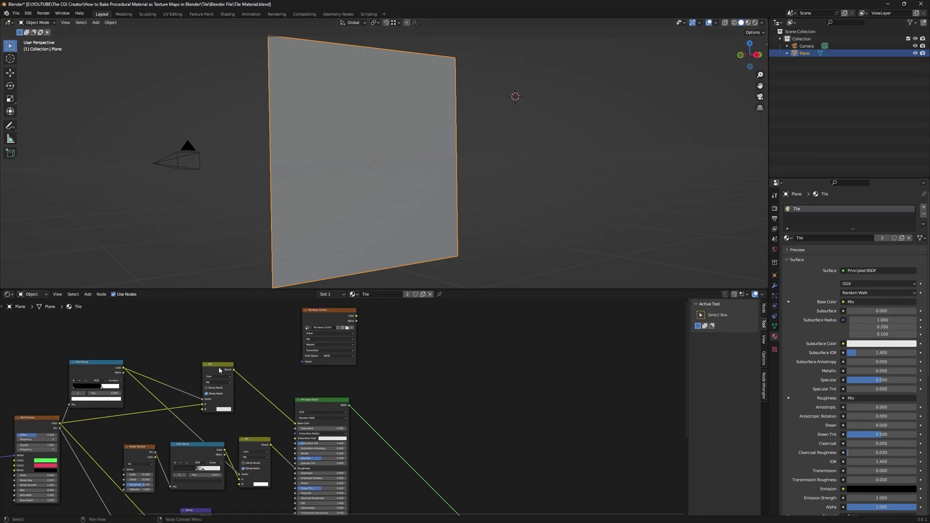
pyautogui.keyDown('ctrl'); pyautogui.keyDown('shift'); pyautogui.click(218, 367); pyautogui.keyUp('shift'); pyautogui.keyUp('ctrl')
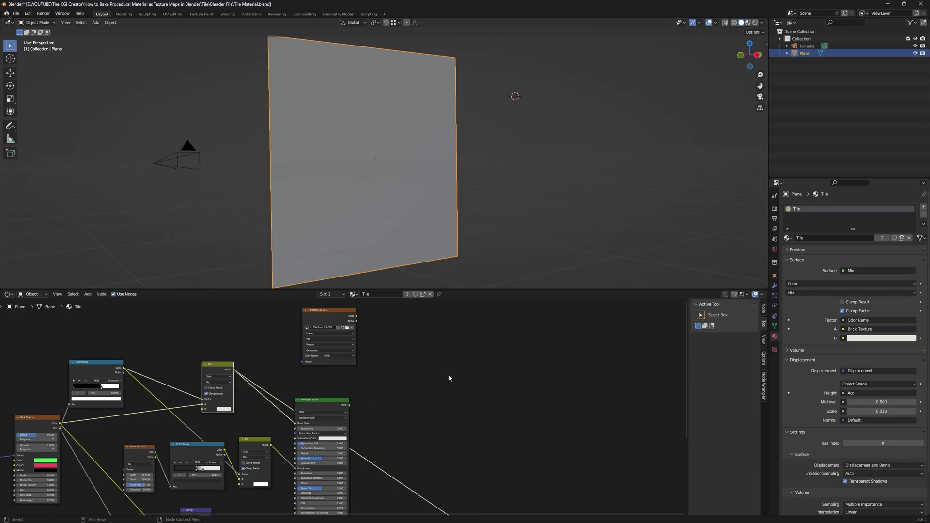
# Check the Mix node's output on the plane in rendered view, and return to solid shading
pyautogui.press('z')
pyautogui.moveTo(403, 182); pyautogui.dragTo(385, 185, button='middle')
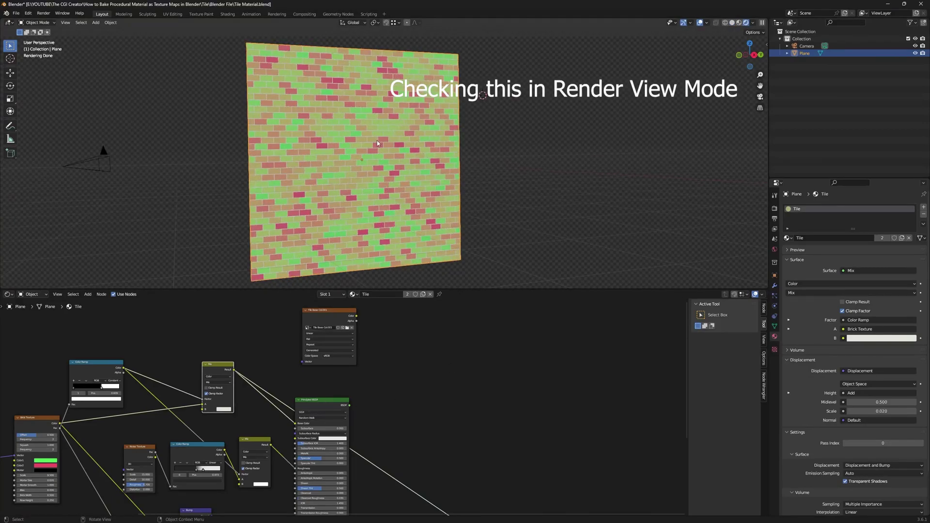
pyautogui.press('z')
pyautogui.click(420, 142)
# Set the bake type to Emit in the Cycles bake settings
pyautogui.click(775, 208)
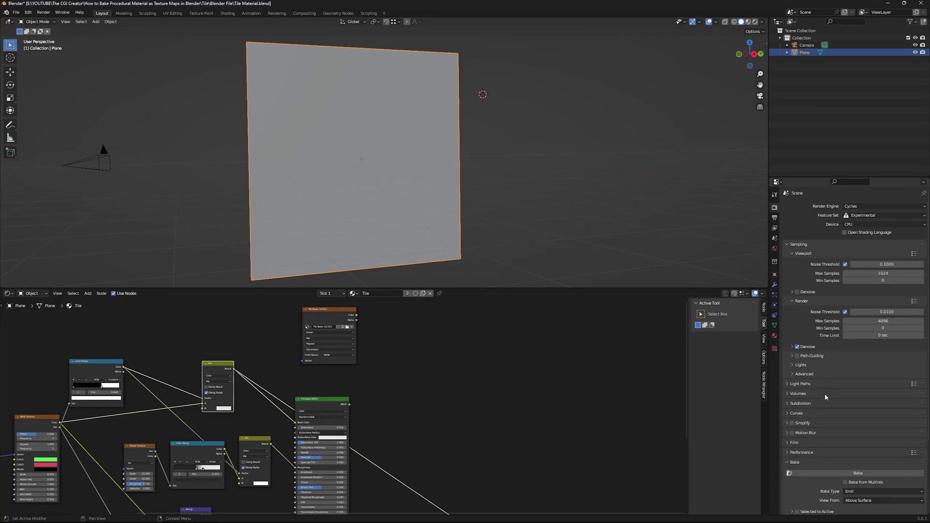
pyautogui.scroll(-5, 826, 397)
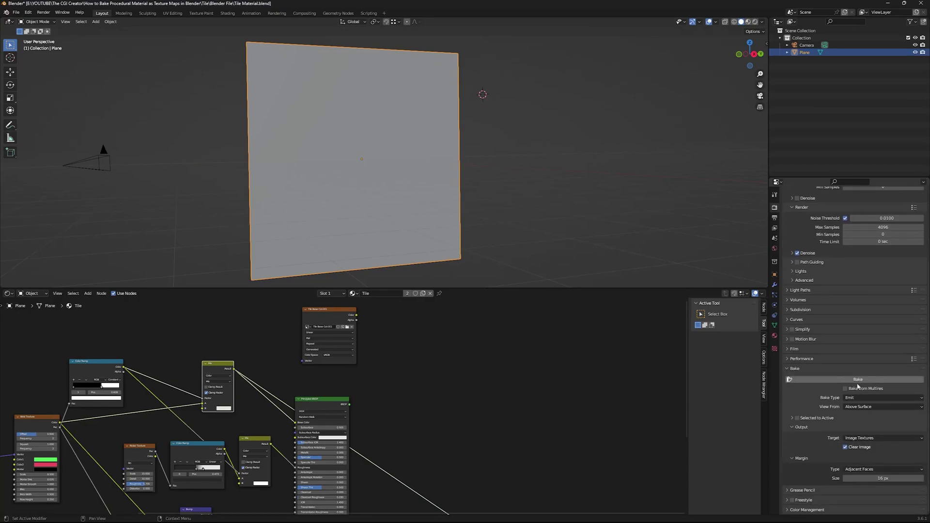
pyautogui.click(856, 398)
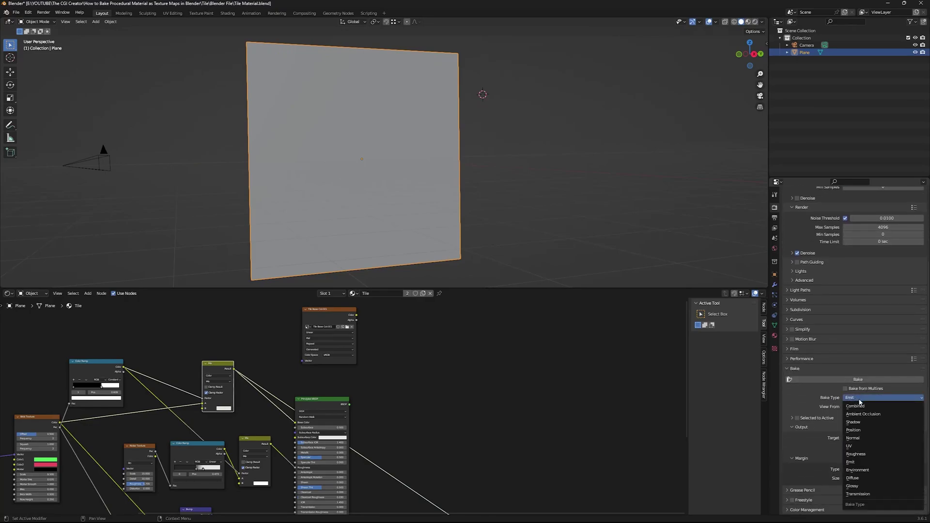
pyautogui.click(848, 399)
pyautogui.click(854, 399)
pyautogui.click(866, 405)
pyautogui.click(865, 399)
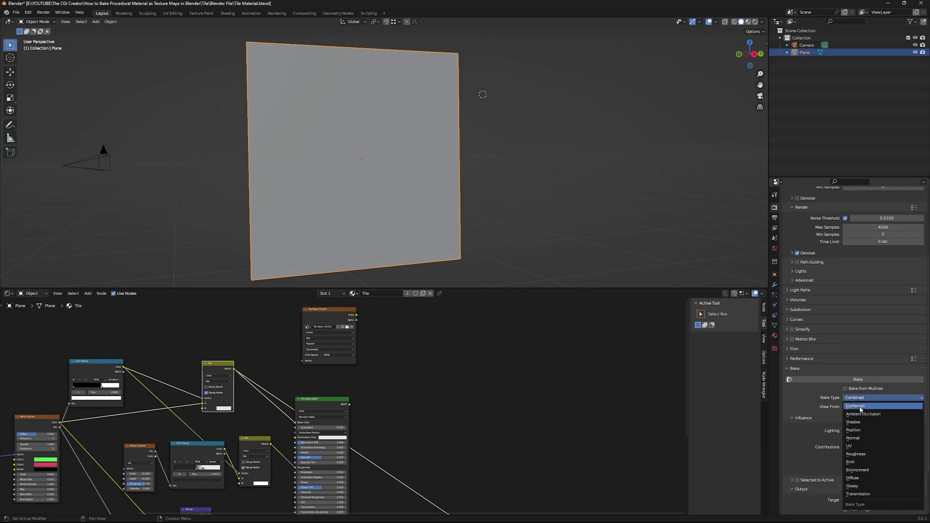
pyautogui.click(860, 463)
# Rearrange the Material Output and base color Mix nodes so the direct link between them is easy to see
pyautogui.moveTo(478, 445); pyautogui.dragTo(487, 372, button='middle')
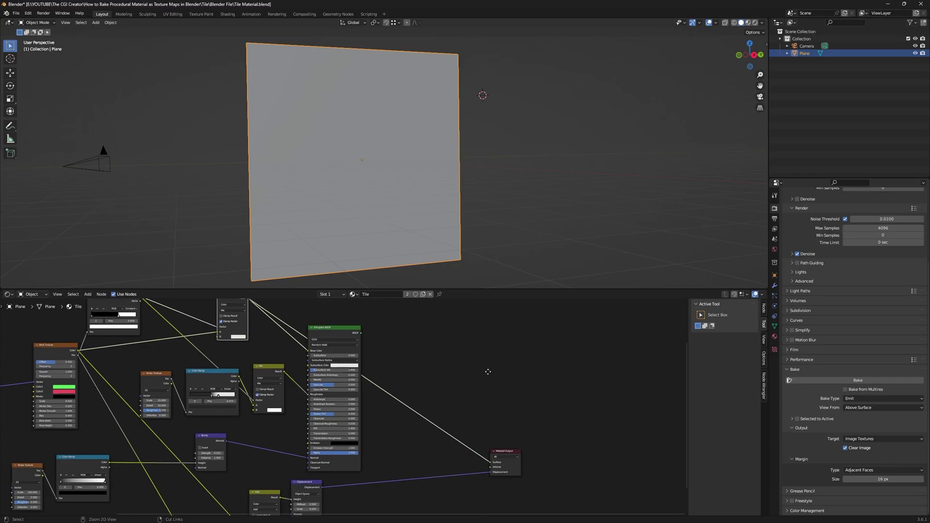
pyautogui.scroll(-1, 488, 374)
pyautogui.moveTo(497, 454); pyautogui.dragTo(478, 381)
pyautogui.moveTo(479, 381); pyautogui.dragTo(503, 454, button='middle')
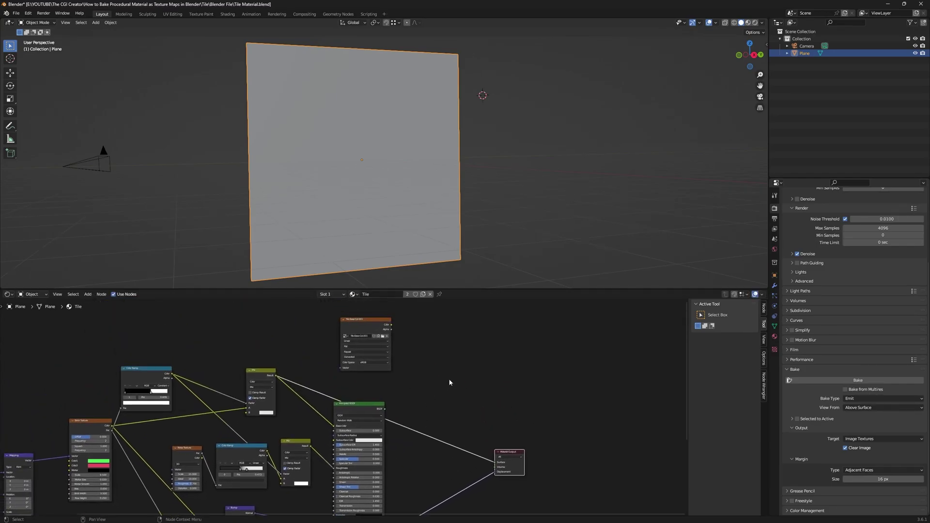
pyautogui.moveTo(260, 369); pyautogui.dragTo(263, 367)
pyautogui.moveTo(506, 454); pyautogui.dragTo(508, 449)
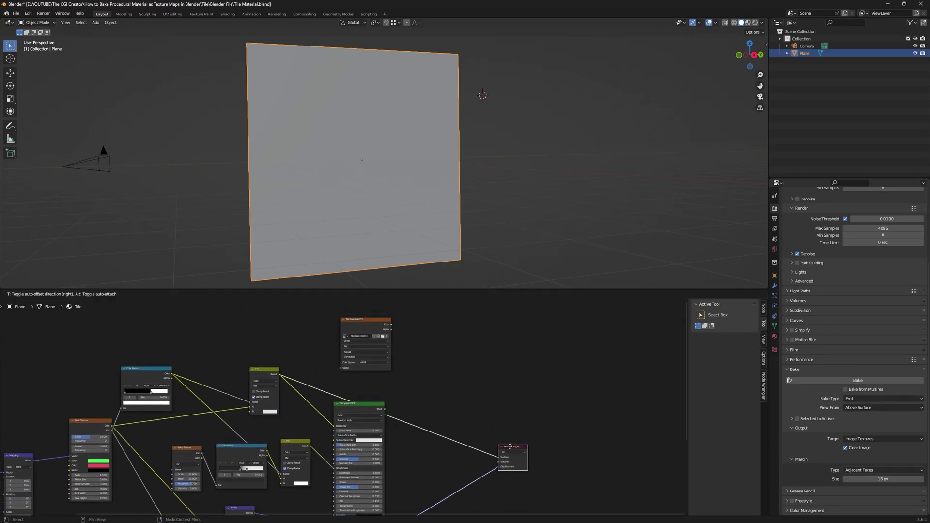
pyautogui.moveTo(264, 377); pyautogui.dragTo(283, 375)
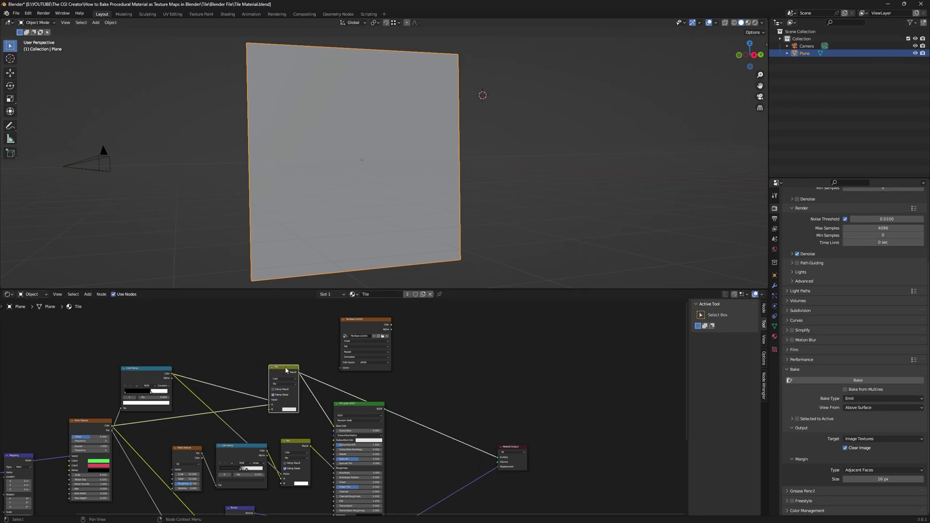
pyautogui.moveTo(373, 225); pyautogui.dragTo(373, 151, button='middle')
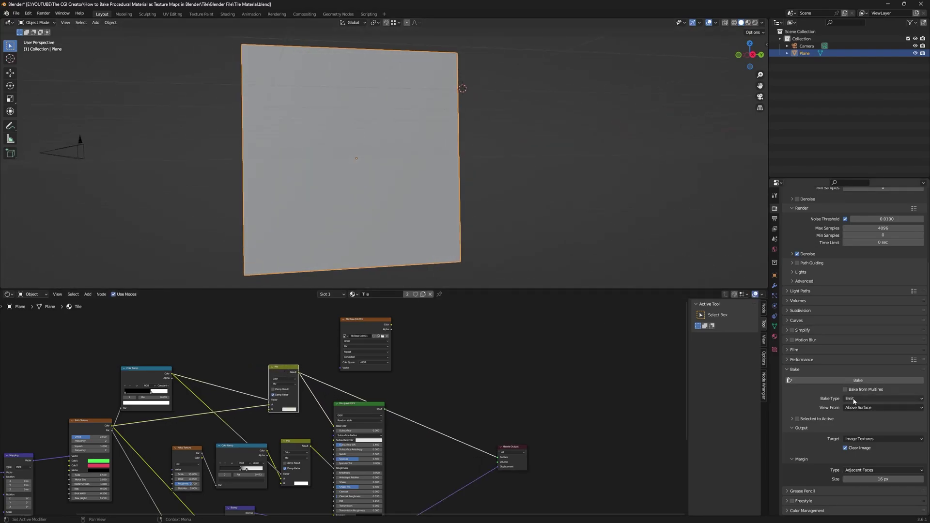
# Make the Tile Base Col image node active and bake the base color into it
pyautogui.moveTo(550, 362); pyautogui.dragTo(554, 377, button='middle')
pyautogui.click(365, 339)
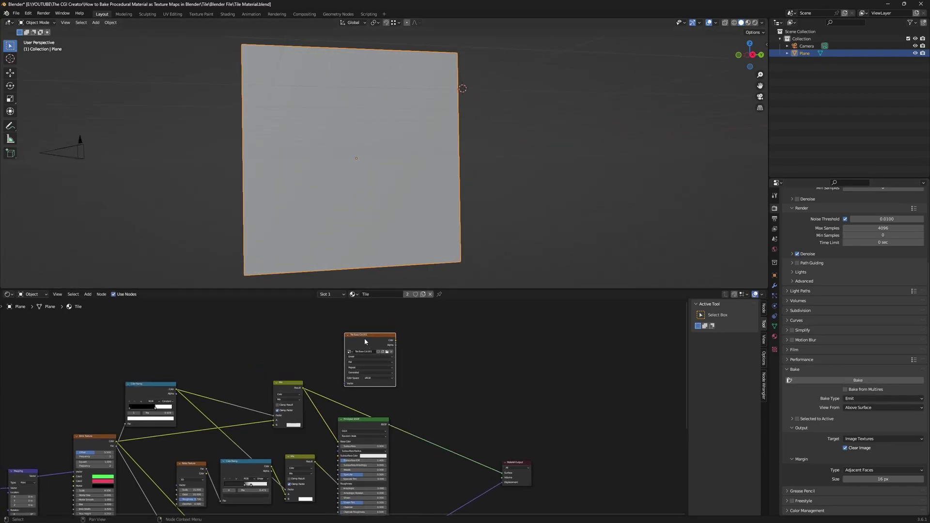
pyautogui.moveTo(481, 355); pyautogui.dragTo(460, 348, button='middle')
pyautogui.click(850, 380)
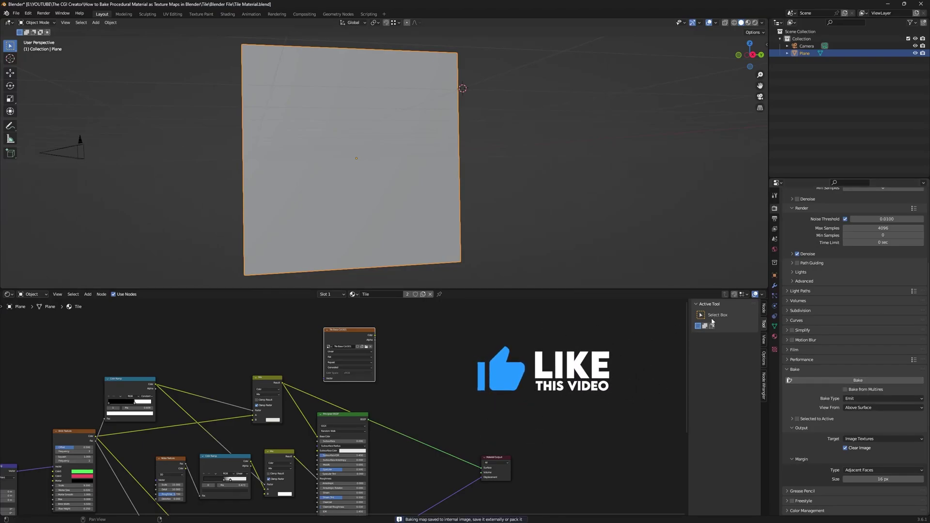
# Split the node editor area vertically and turn the new area into an Image Editor
pyautogui.moveTo(767, 289); pyautogui.dragTo(359, 310)
pyautogui.click(369, 295)
pyautogui.click(383, 330)
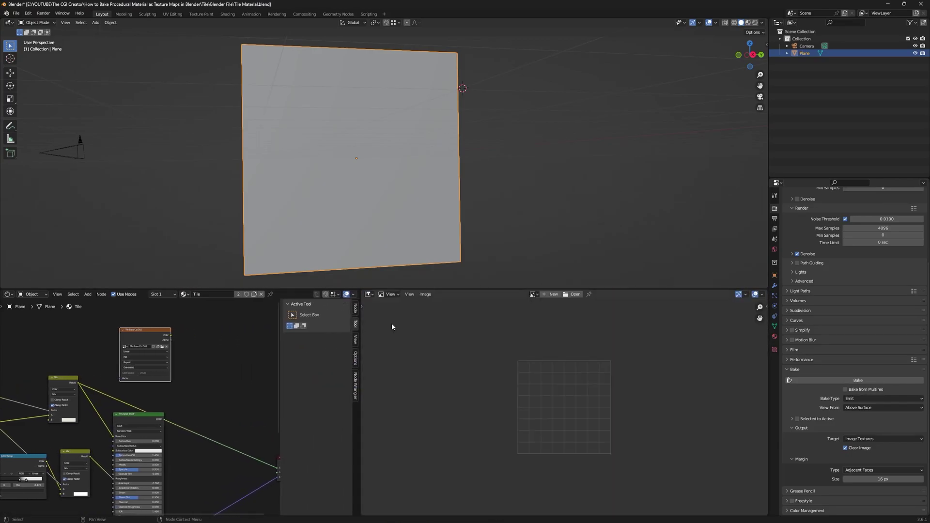
# Display the baked Tile Base Col.001 image in the Image Editor and view the whole texture
pyautogui.click(533, 294)
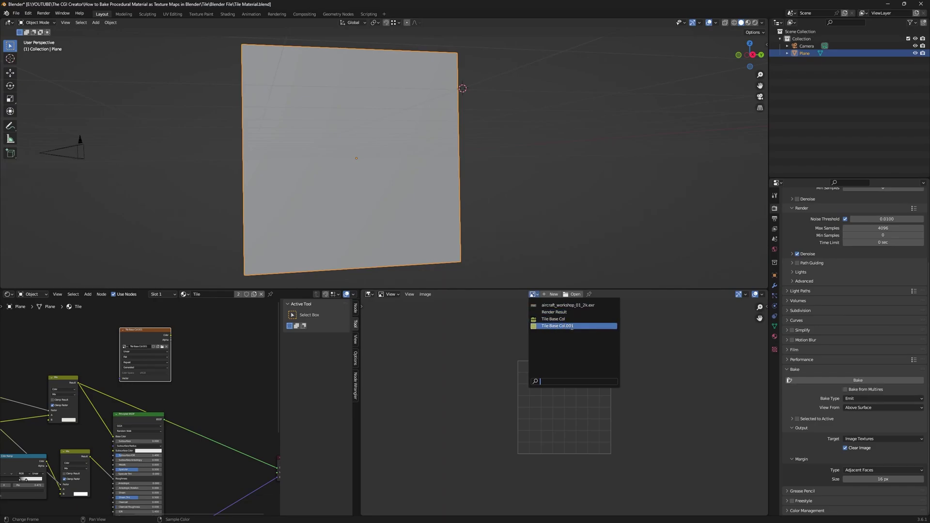
pyautogui.click(572, 326)
pyautogui.press('KP_Decimal')
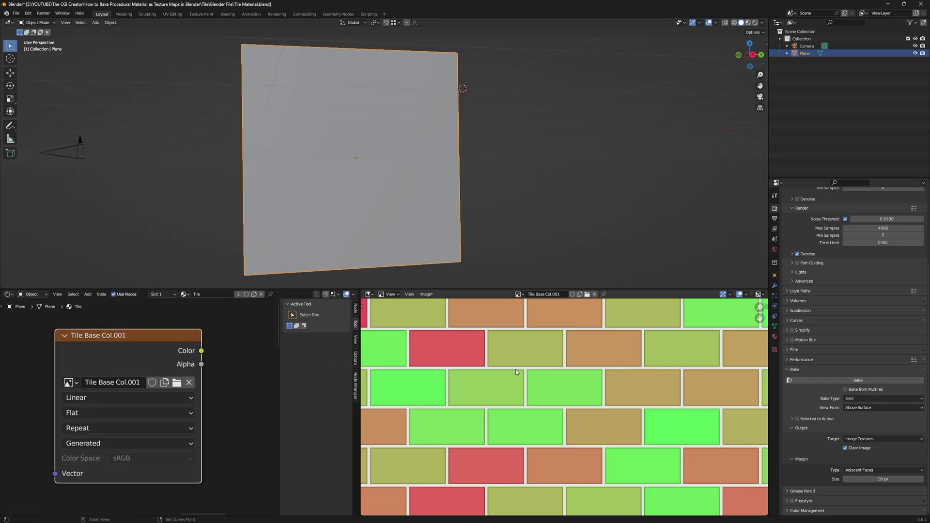
pyautogui.scroll(-6, 559, 422)
pyautogui.scroll(-2, 560, 421)
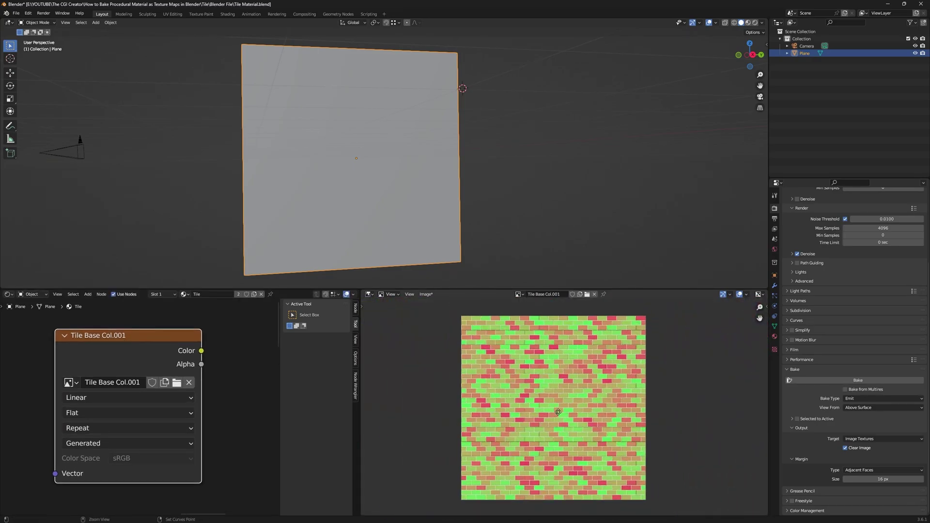
pyautogui.scroll(1, 550, 414)
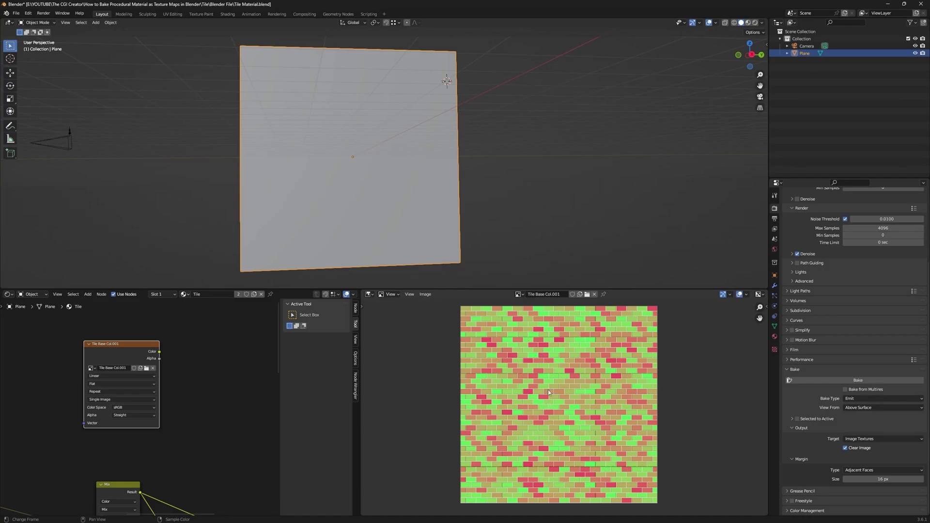
pyautogui.moveTo(549, 370); pyautogui.dragTo(550, 375, button='middle')
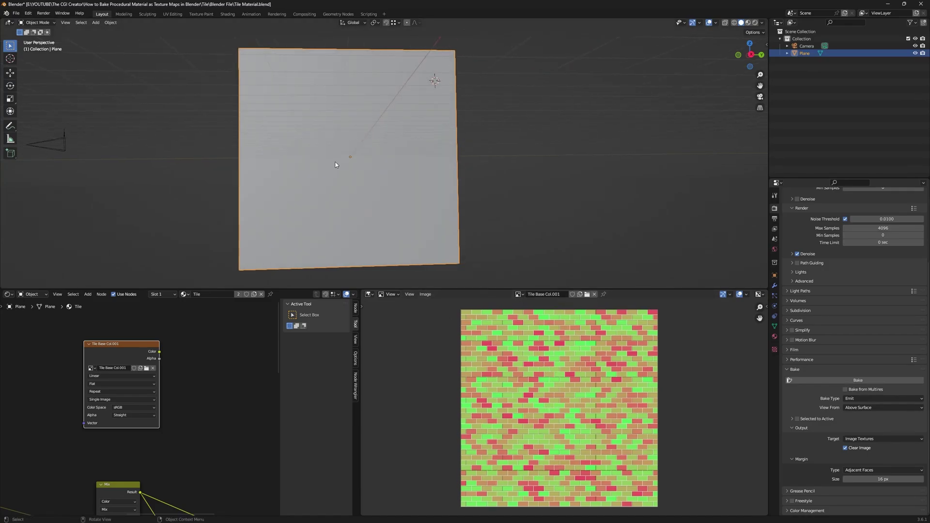
# Set the scene's output resolution to 4096 by 4096 px
pyautogui.doubleClick(870, 217)
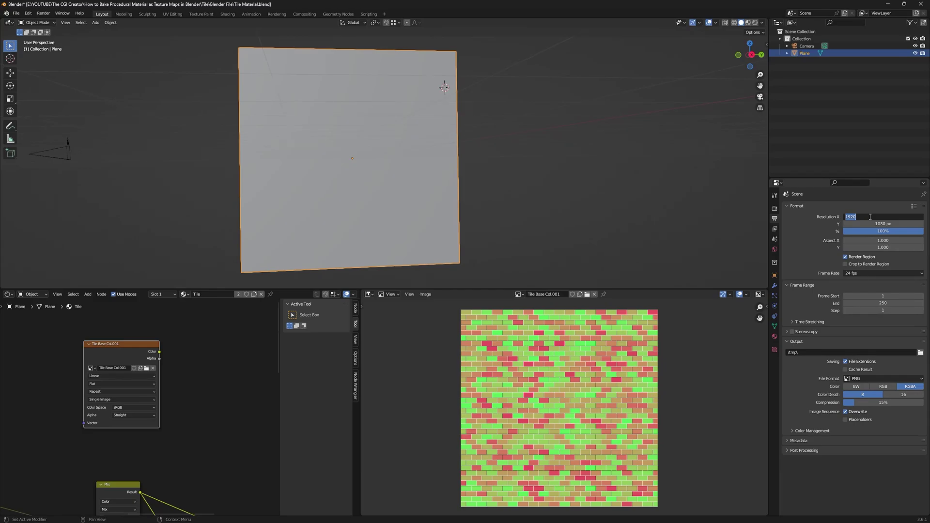
pyautogui.write('4096')
pyautogui.press('Tab')
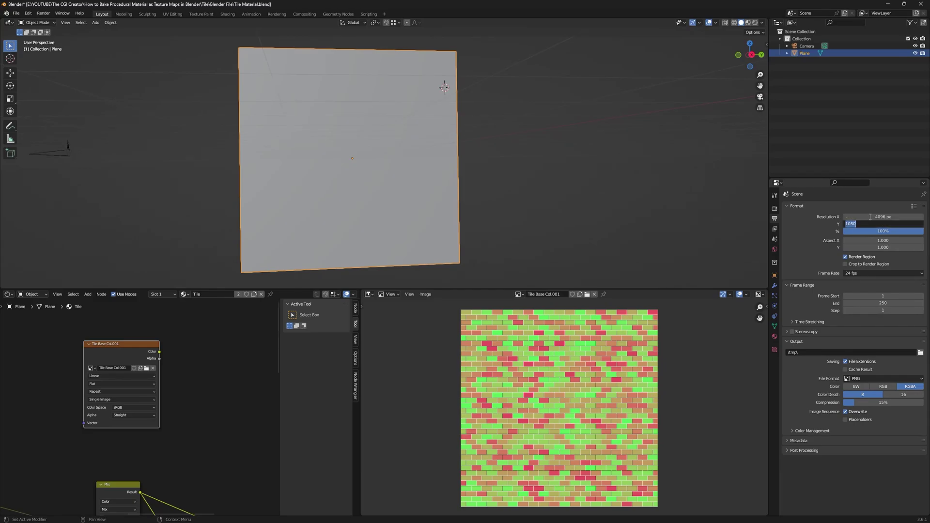
pyautogui.write('49')
pyautogui.press('Return')
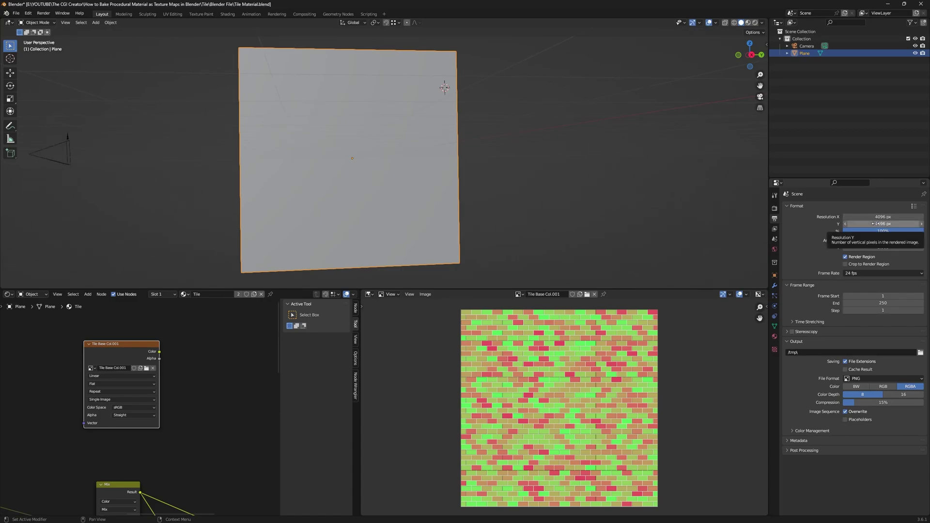
# Override the scene's color management for the output and set its view transform to Standard
pyautogui.click(806, 432)
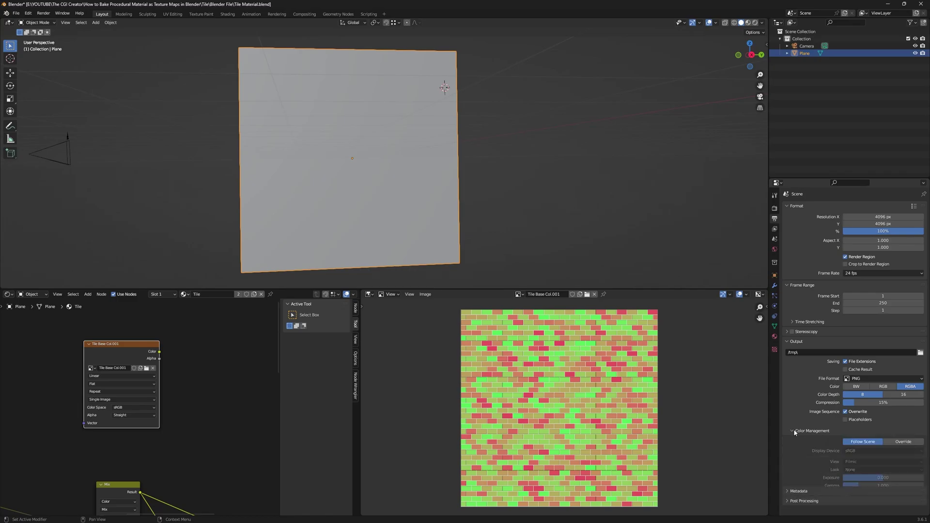
pyautogui.scroll(-1, 824, 377)
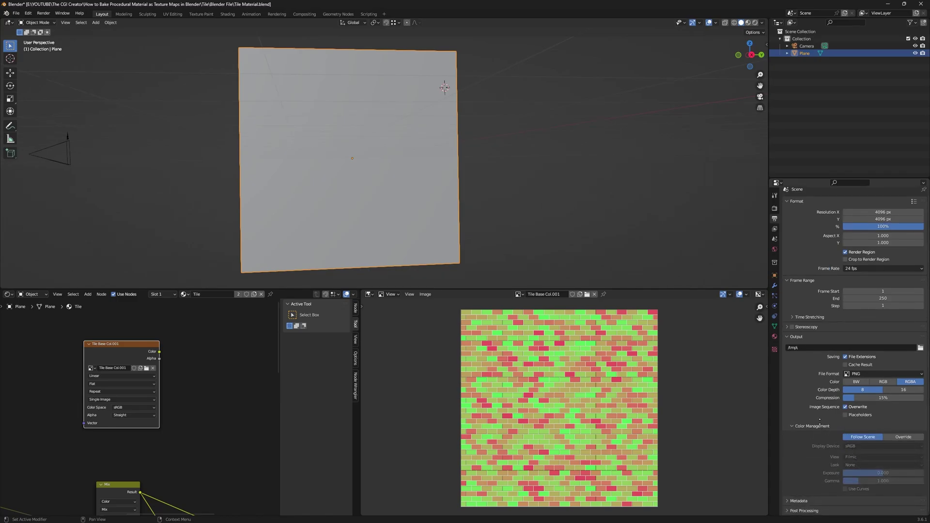
pyautogui.click(903, 437)
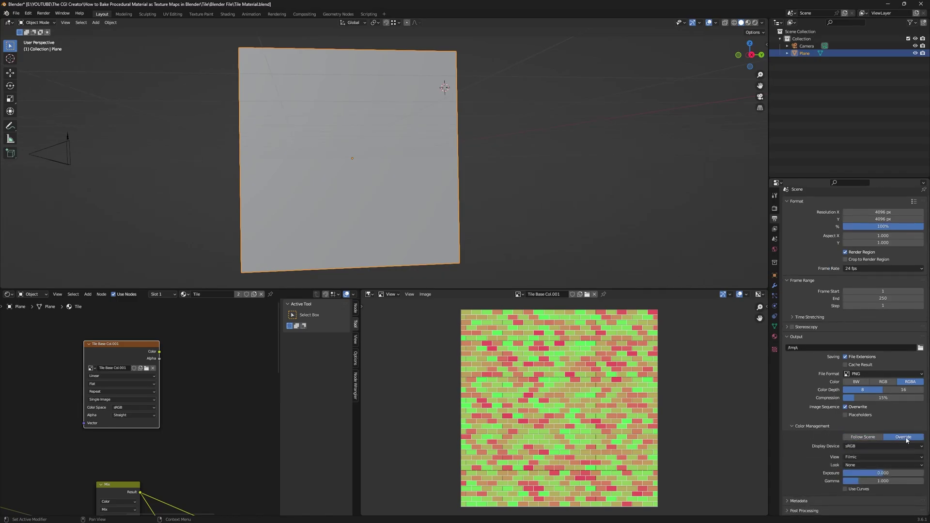
pyautogui.click(865, 457)
pyautogui.click(860, 466)
# Open the Compositing workspace, enable its nodes and feed the Render Layers image into a new Viewer node
pyautogui.click(304, 13)
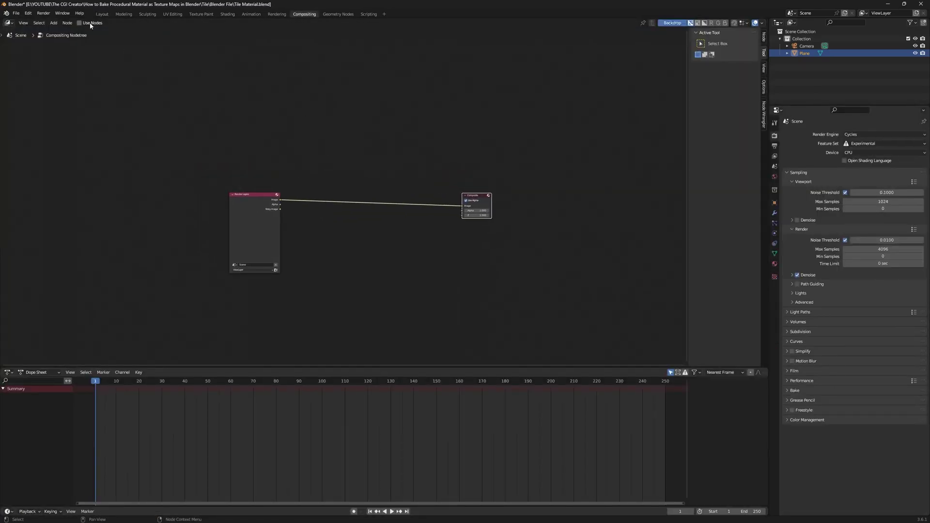
pyautogui.keyDown('ctrl'); pyautogui.keyDown('shift'); pyautogui.click(251, 206); pyautogui.keyUp('shift'); pyautogui.keyUp('ctrl')
pyautogui.moveTo(308, 202); pyautogui.dragTo(478, 233)
pyautogui.scroll(12, 359, 180)
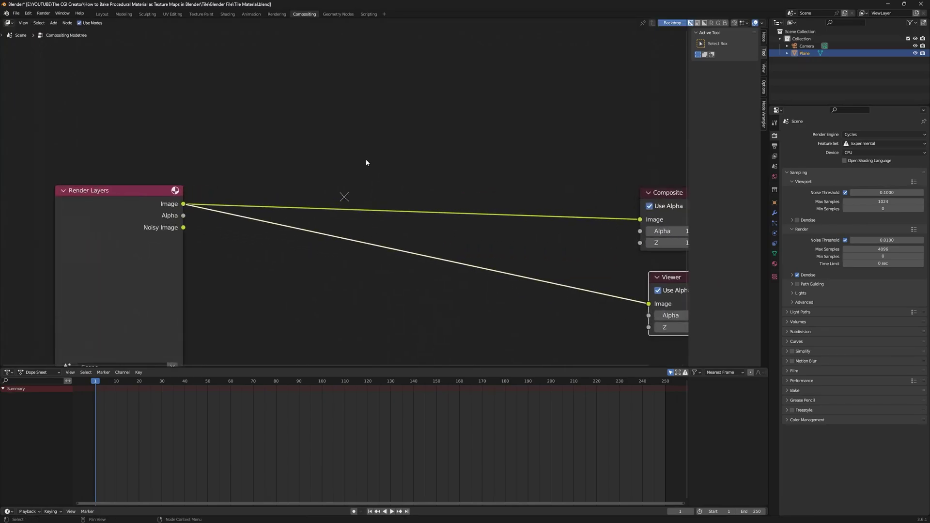
# Replace the Render Layers node with an Image node that uses Tile Base Col.001
pyautogui.scroll(-4, 354, 172)
pyautogui.moveTo(346, 176); pyautogui.dragTo(302, 138, button='middle')
pyautogui.click(145, 173)
pyautogui.press('x')
pyautogui.hotkey('shift', 'a')
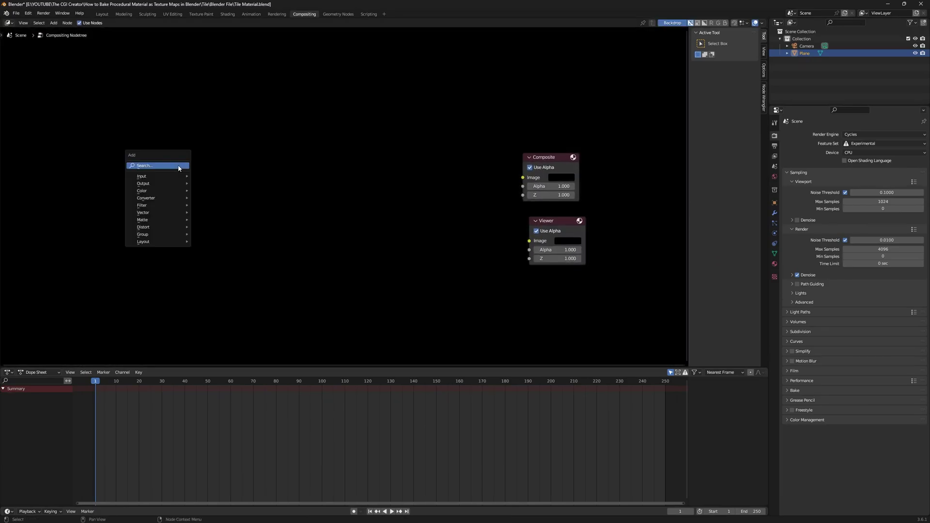
pyautogui.write('image')
pyautogui.press('Return')
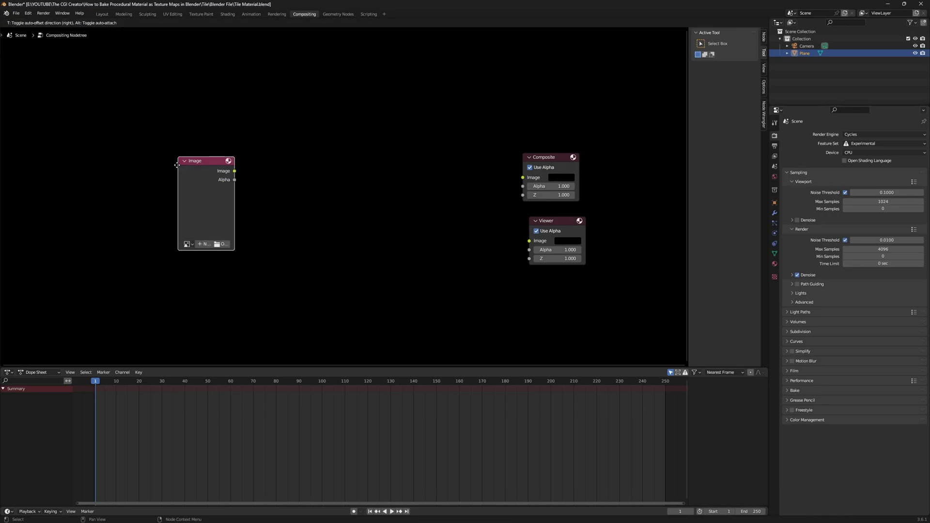
pyautogui.click(178, 166)
pyautogui.click(187, 244)
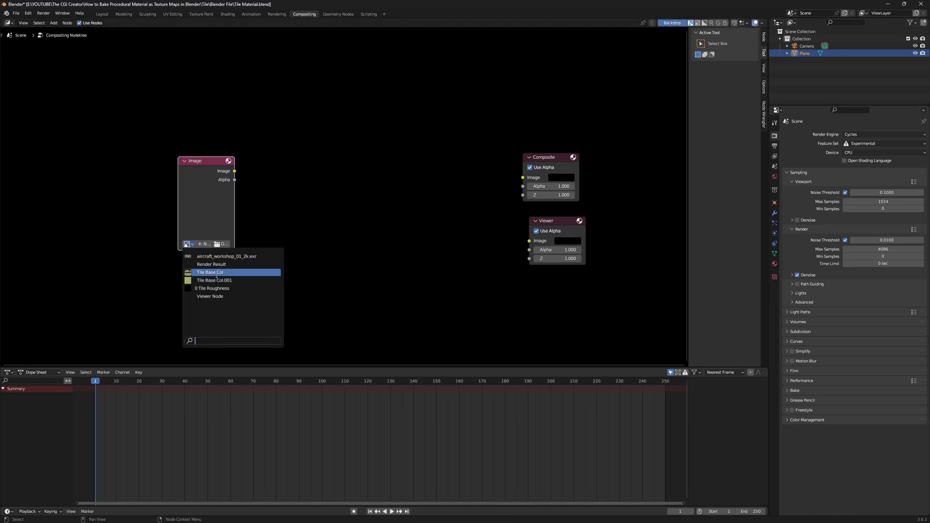
pyautogui.click(233, 281)
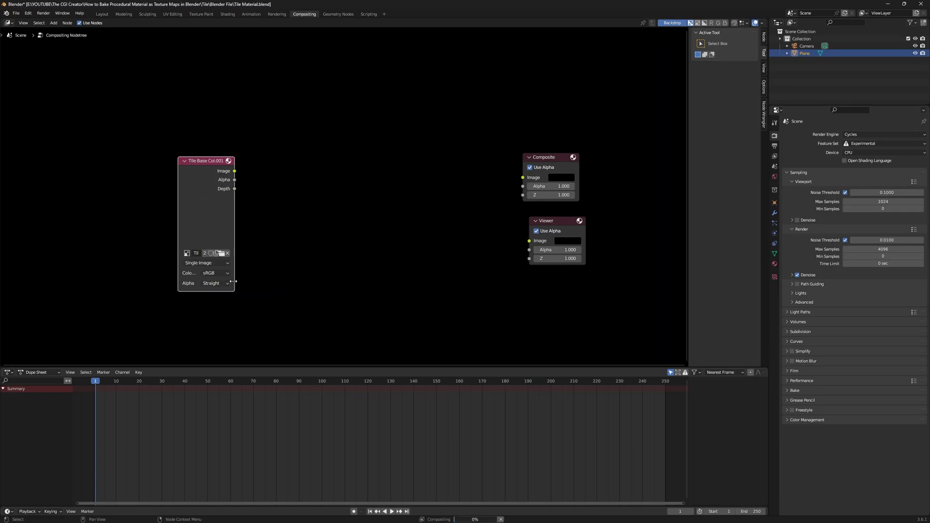
# Connect the Tile Base Col.001 image output to both the Viewer and Composite nodes
pyautogui.keyDown('ctrl'); pyautogui.keyDown('shift'); pyautogui.click(201, 168); pyautogui.keyUp('shift'); pyautogui.keyUp('ctrl')
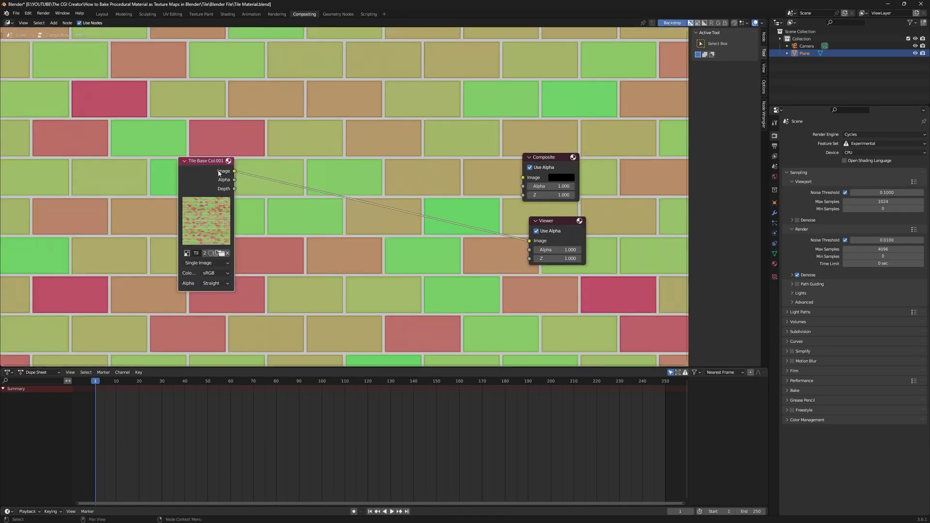
pyautogui.moveTo(221, 171); pyautogui.dragTo(188, 166)
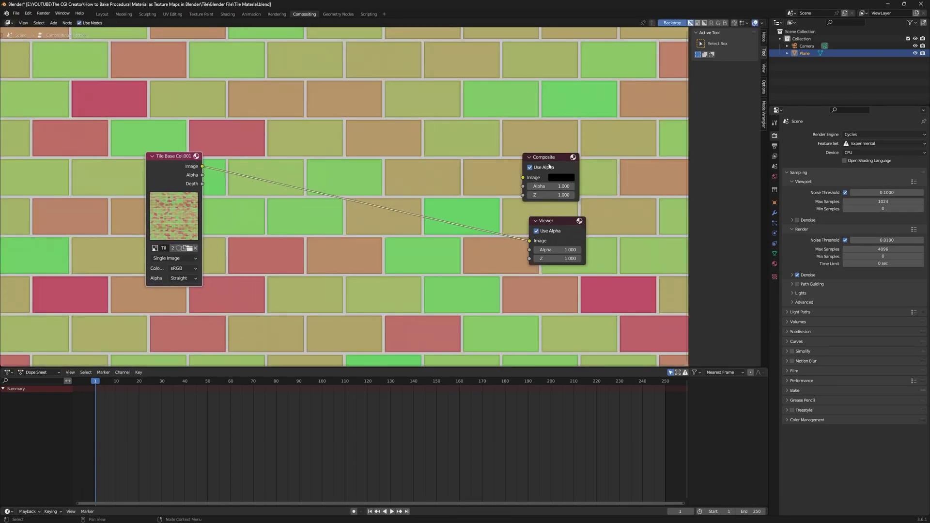
pyautogui.moveTo(422, 115); pyautogui.dragTo(429, 111, button='middle')
pyautogui.moveTo(209, 163); pyautogui.dragTo(583, 153)
# Insert a Soften filter node between the Tile Base Col.001 image and the Viewer, and change its type to Diamond Sharpen
pyautogui.click(329, 216)
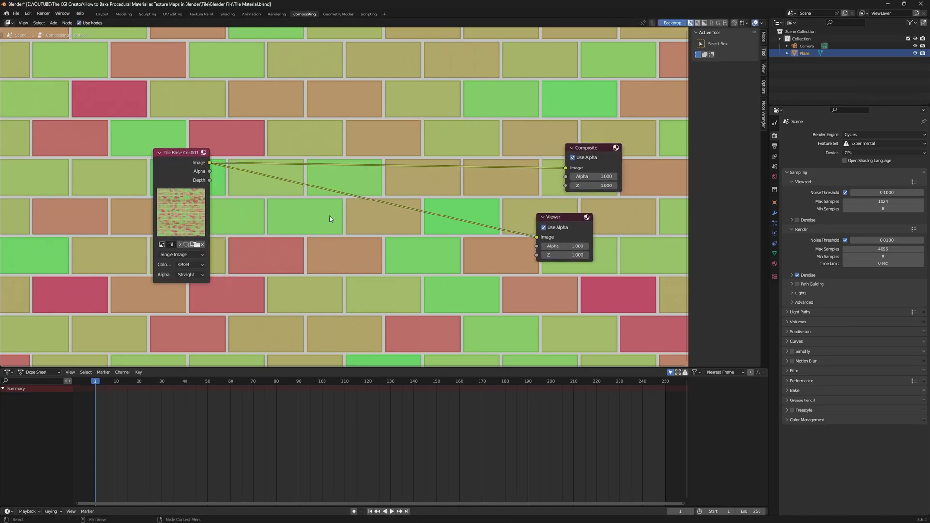
pyautogui.hotkey('shift', 'a')
pyautogui.click(330, 216)
pyautogui.write('soften')
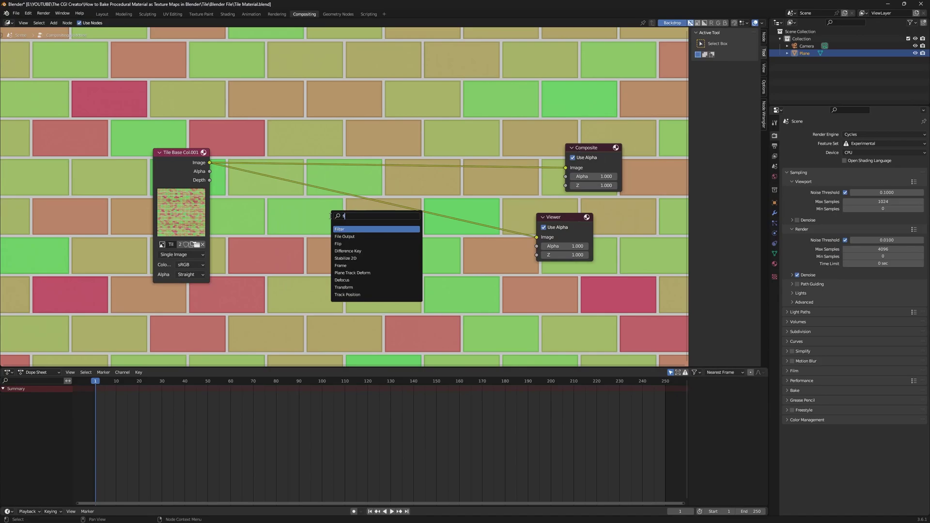
pyautogui.press('Return')
pyautogui.click(326, 197)
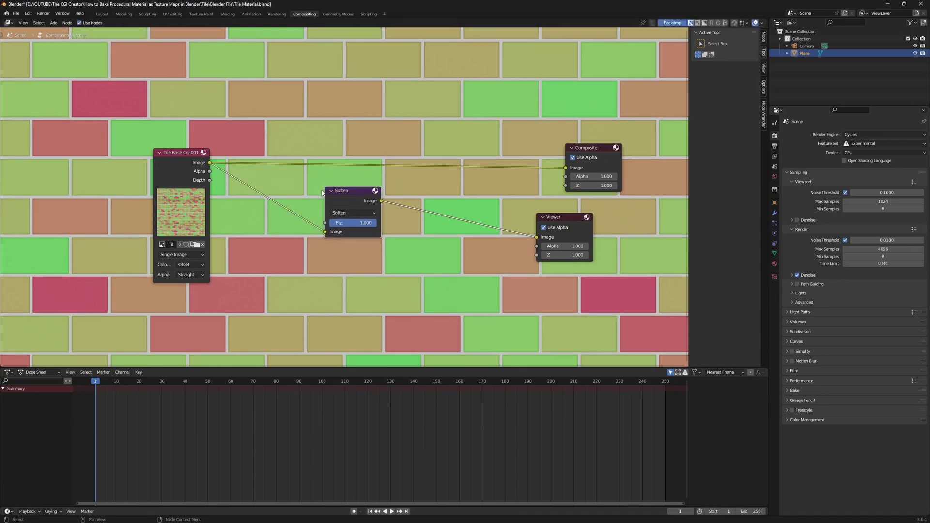
pyautogui.click(346, 213)
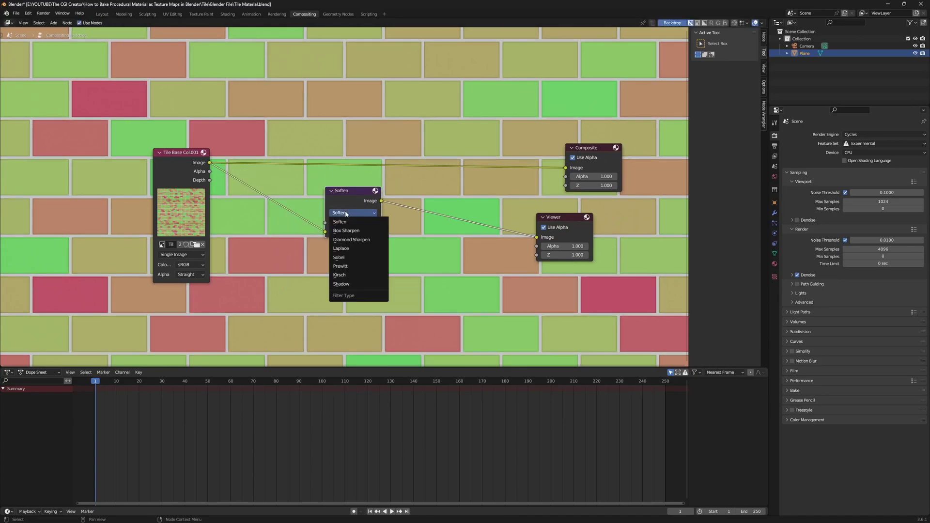
pyautogui.click(351, 239)
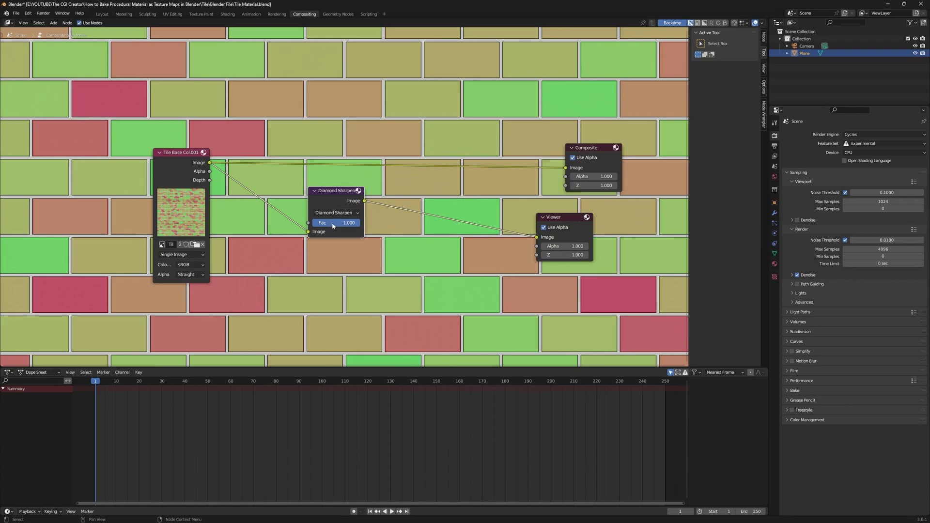
# Set the Diamond Sharpen factor to 0.550 and mute and unmute the node to compare the sharpening
pyautogui.moveTo(339, 226); pyautogui.dragTo(318, 226)
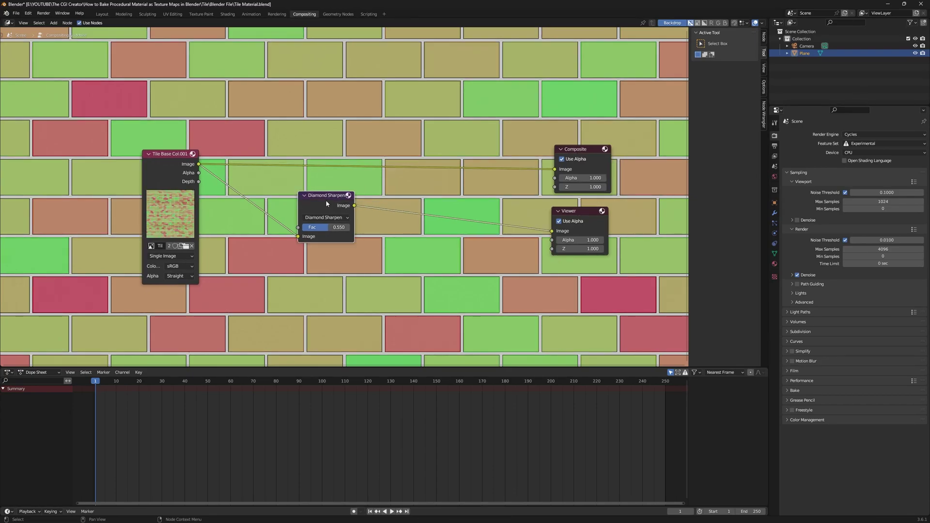
pyautogui.press('m')
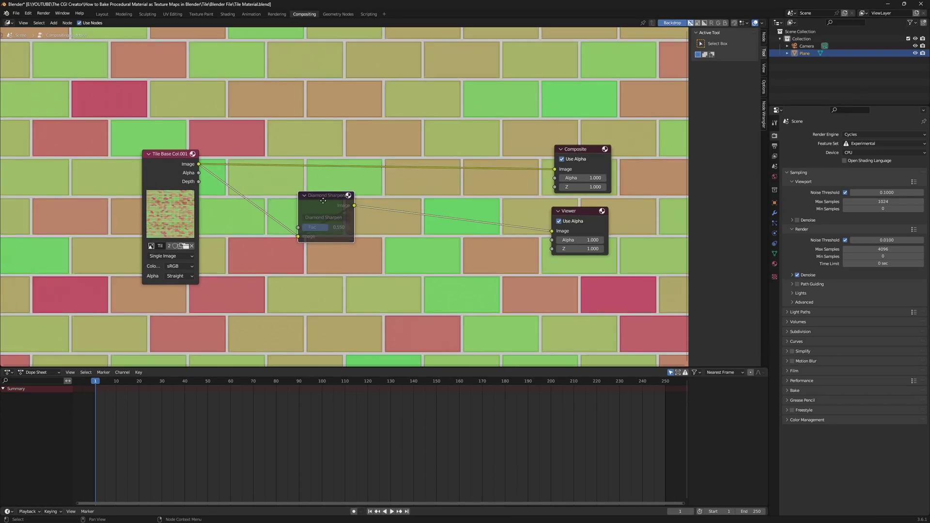
pyautogui.moveTo(326, 201); pyautogui.dragTo(329, 202)
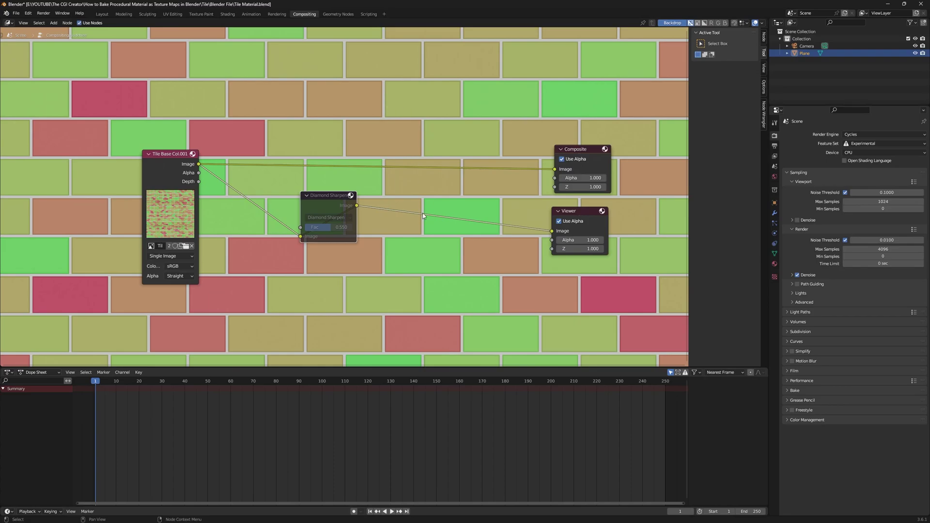
pyautogui.press('m')
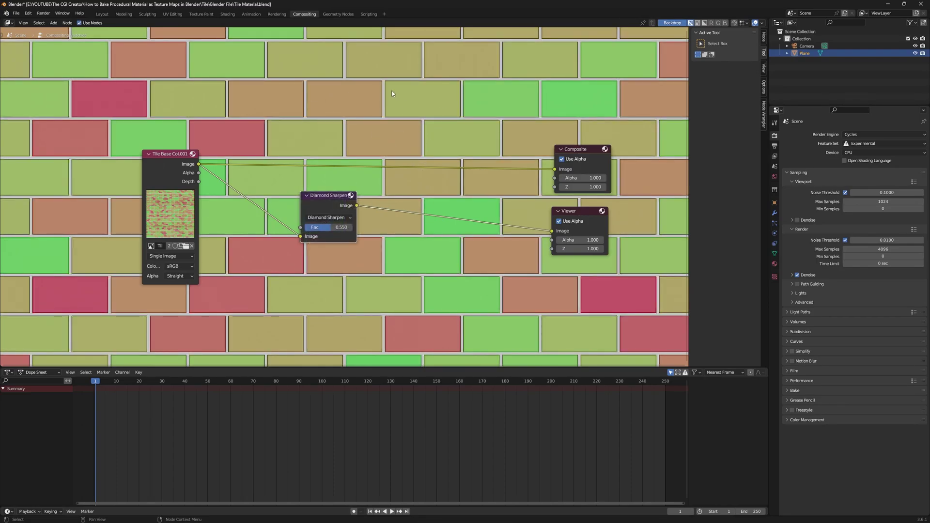
# Return to the Layout workspace and save the baked Tile Base Col.001 image over base Col.png in the Baked Tex folder
pyautogui.click(103, 14)
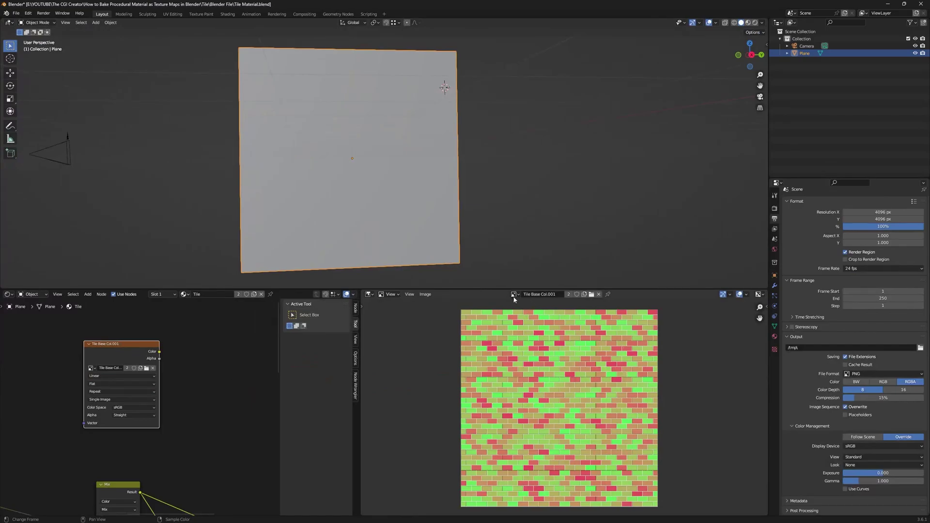
pyautogui.scroll(8, 547, 348)
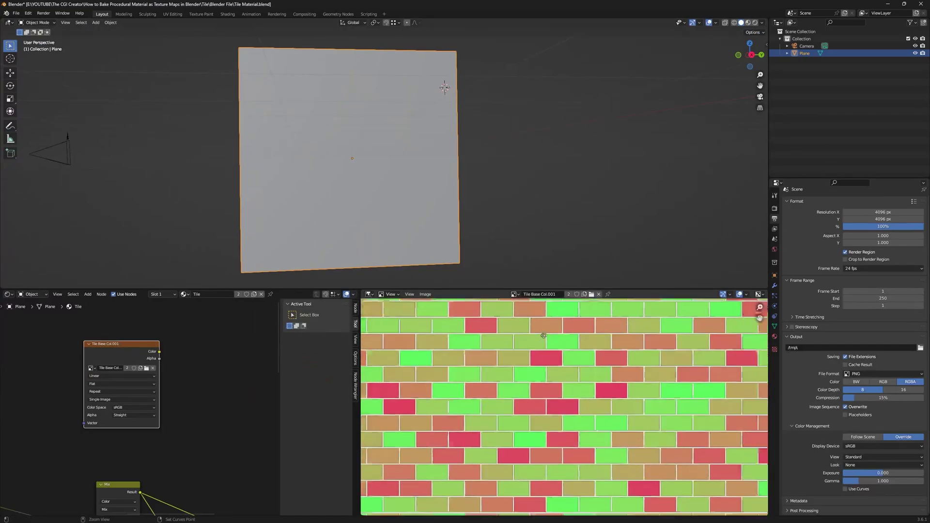
pyautogui.keyDown('ctrl'); pyautogui.moveTo(548, 438); pyautogui.dragTo(509, 367, button='middle'); pyautogui.keyUp('ctrl')
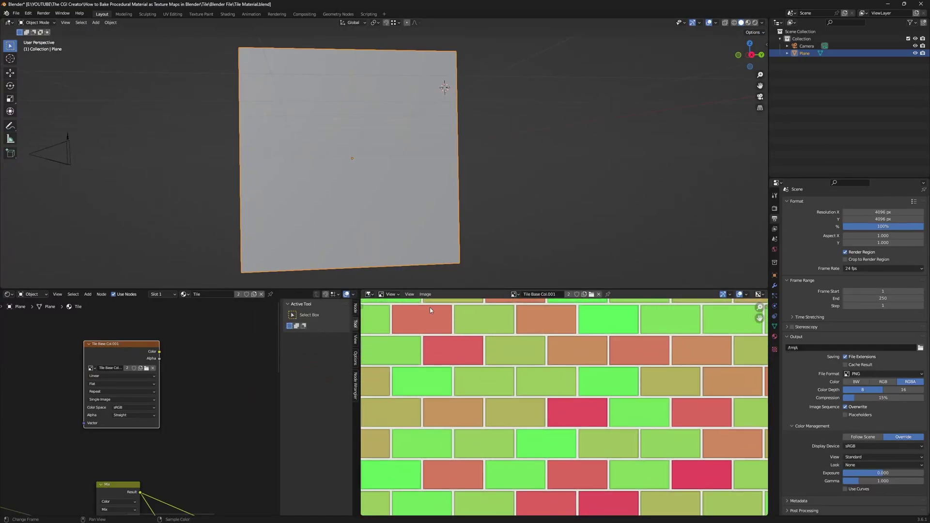
pyautogui.click(426, 294)
pyautogui.click(447, 380)
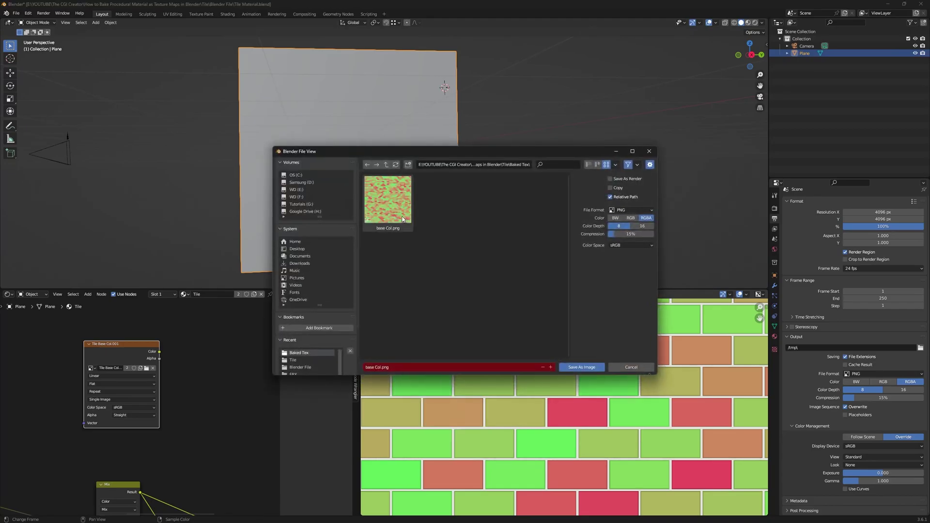
pyautogui.doubleClick(399, 214)
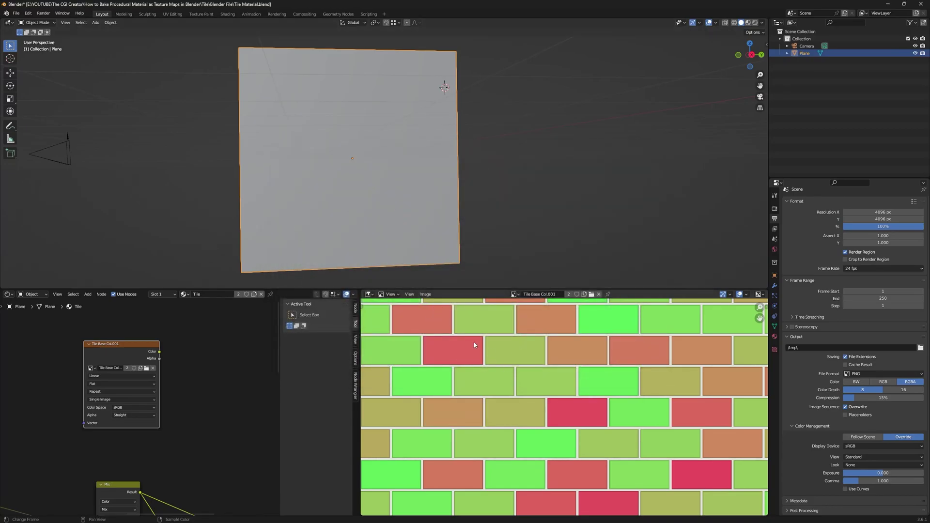
# Move the base color image texture node aside to free space above the Principled BSDF in the Tile material
pyautogui.scroll(-5, 224, 376)
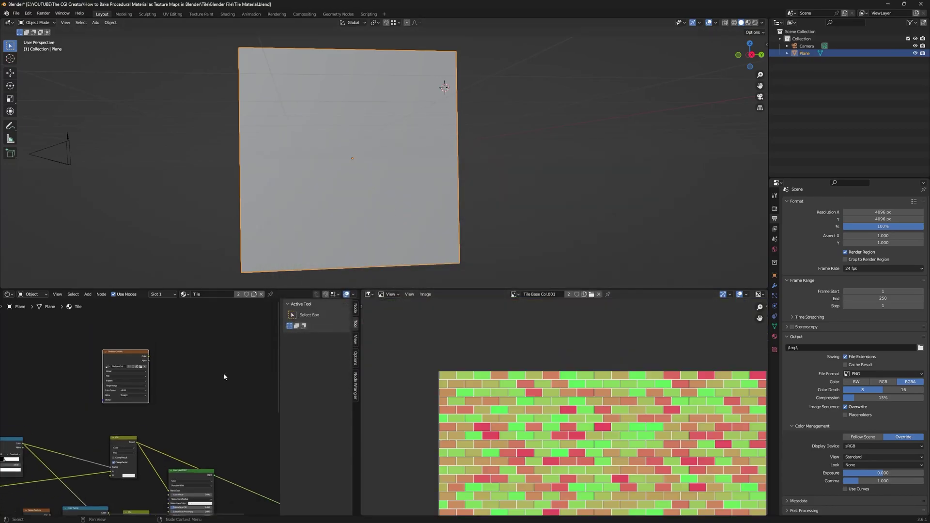
pyautogui.moveTo(224, 376); pyautogui.dragTo(225, 348, button='middle')
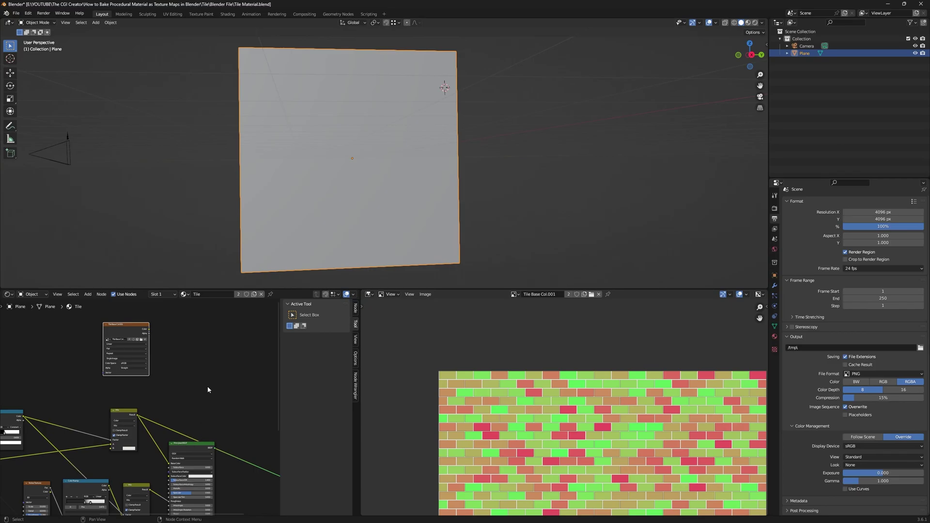
pyautogui.moveTo(207, 390); pyautogui.dragTo(156, 363, button='middle')
pyautogui.moveTo(92, 324); pyautogui.dragTo(43, 327)
# Add a second Image Texture node to the Tile material, beside the base color image node
pyautogui.click(151, 343)
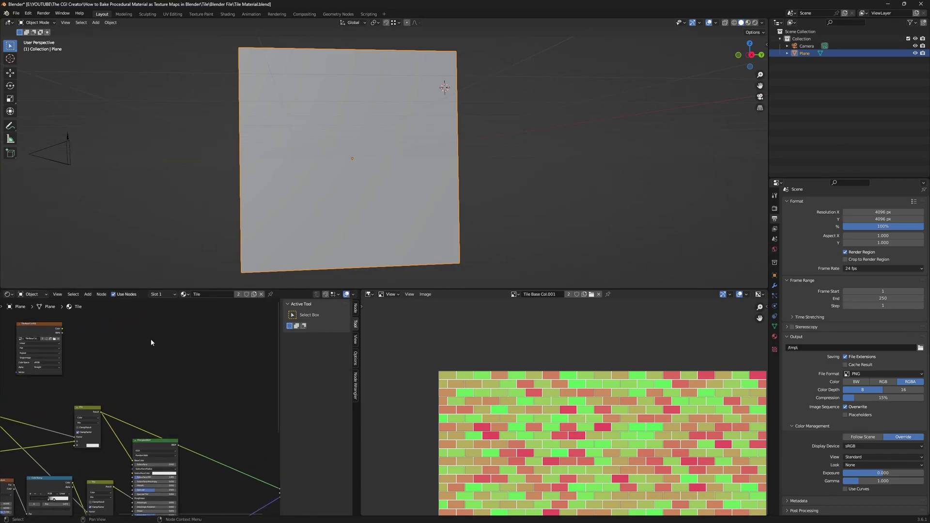
pyautogui.hotkey('shift', 'a')
pyautogui.click(151, 343)
pyautogui.write('image')
pyautogui.press('Return')
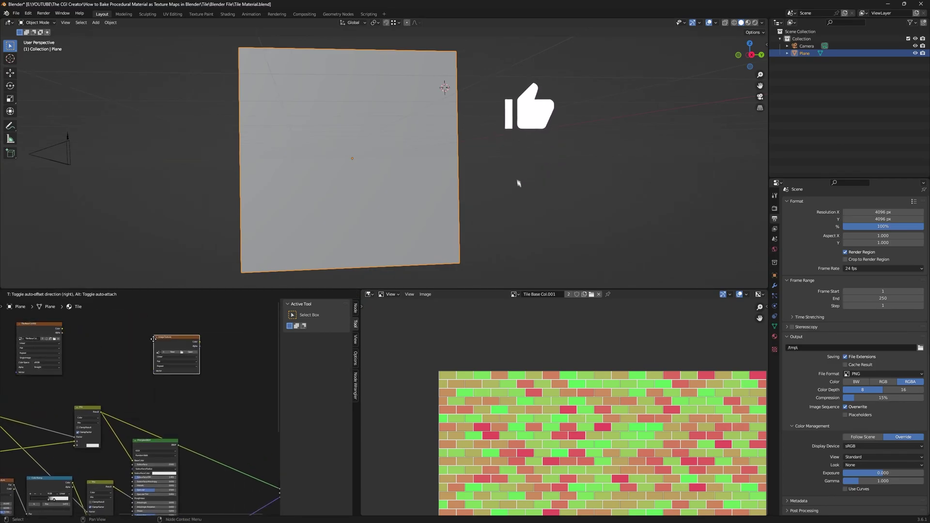
pyautogui.click(153, 340)
# Create a new blank 4096 by 4096 px image named "tile material rough" in the new Image Texture node
pyautogui.click(172, 352)
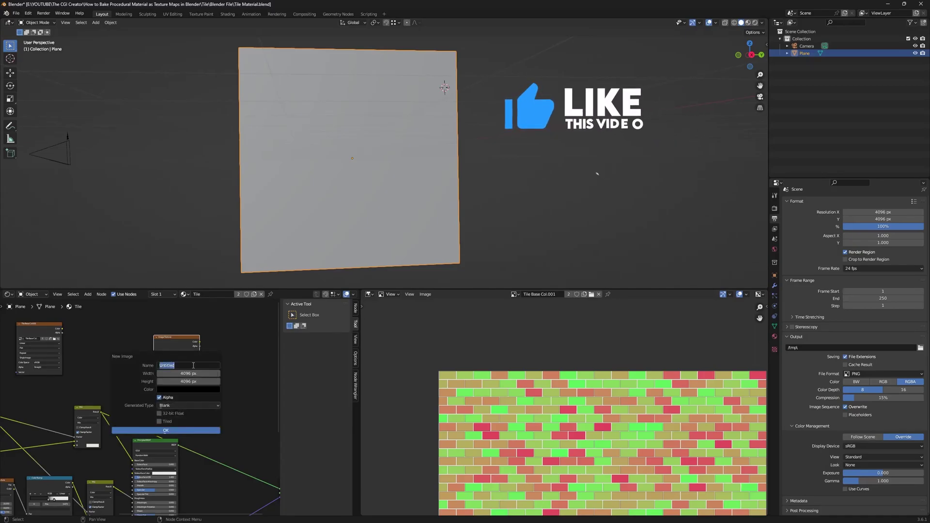
pyautogui.write('tile')
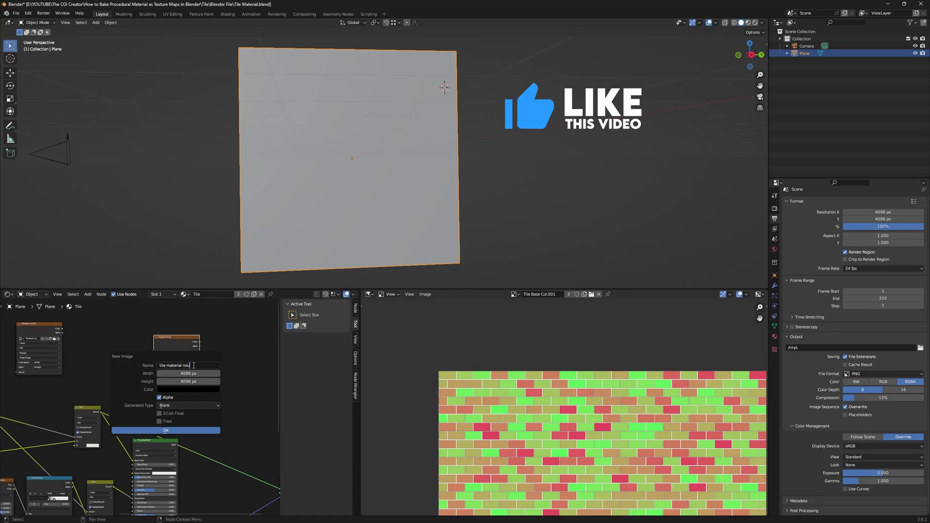
pyautogui.write(' material roi')
pyautogui.press('BackSpace')
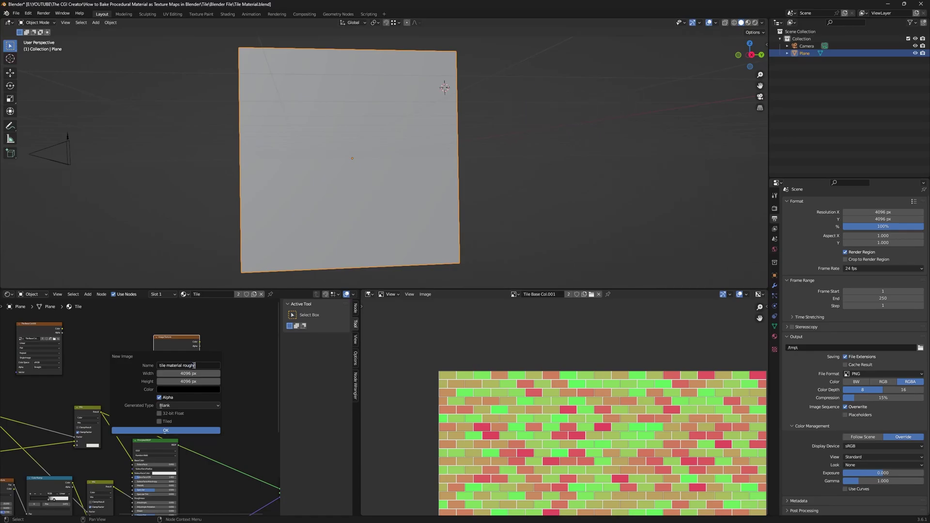
pyautogui.click(171, 430)
# Route the Mix node that feeds Roughness directly into the Tile material's output surface for an emission bake
pyautogui.scroll(3, 175, 348)
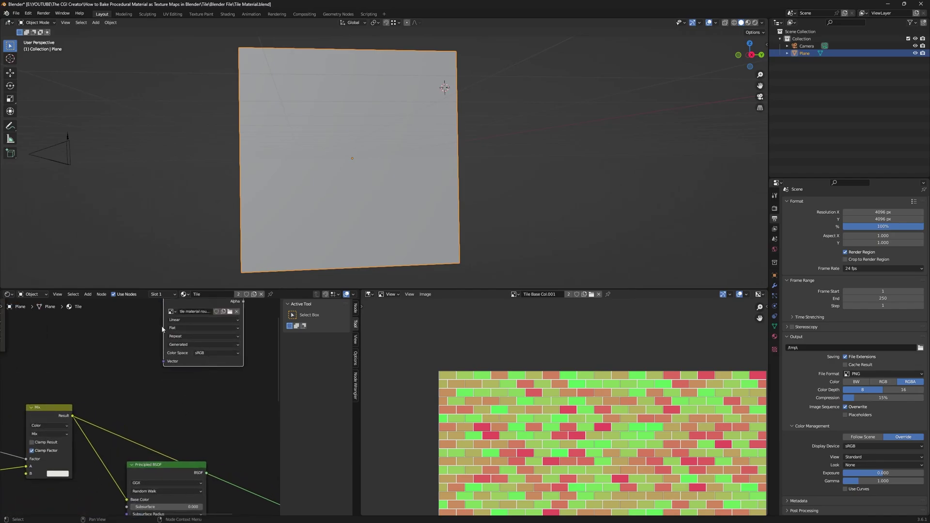
pyautogui.scroll(-4, 162, 334)
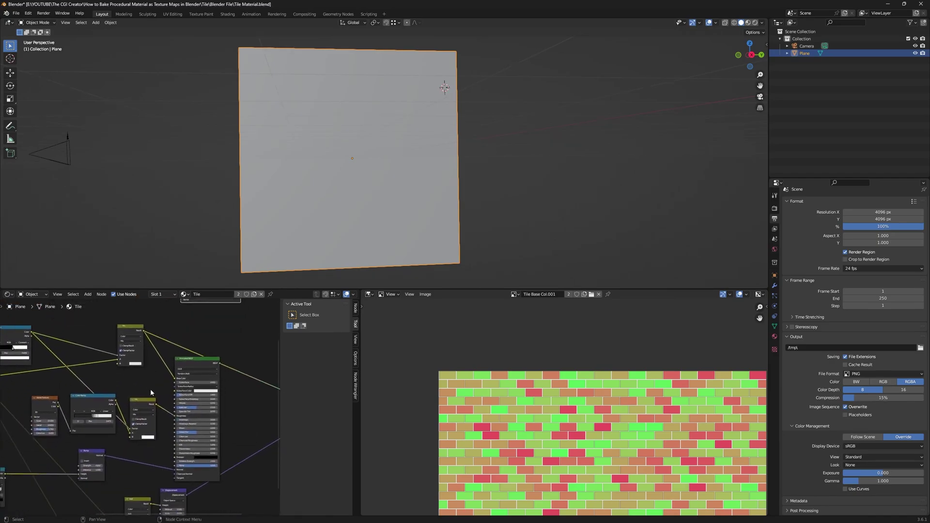
pyautogui.scroll(4, 159, 400)
pyautogui.scroll(2, 158, 400)
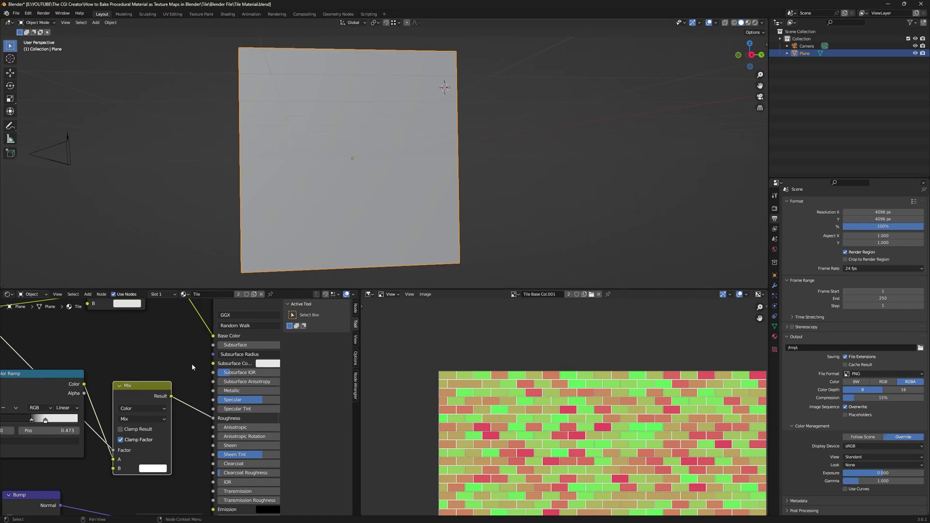
pyautogui.moveTo(192, 368); pyautogui.dragTo(205, 358, button='middle')
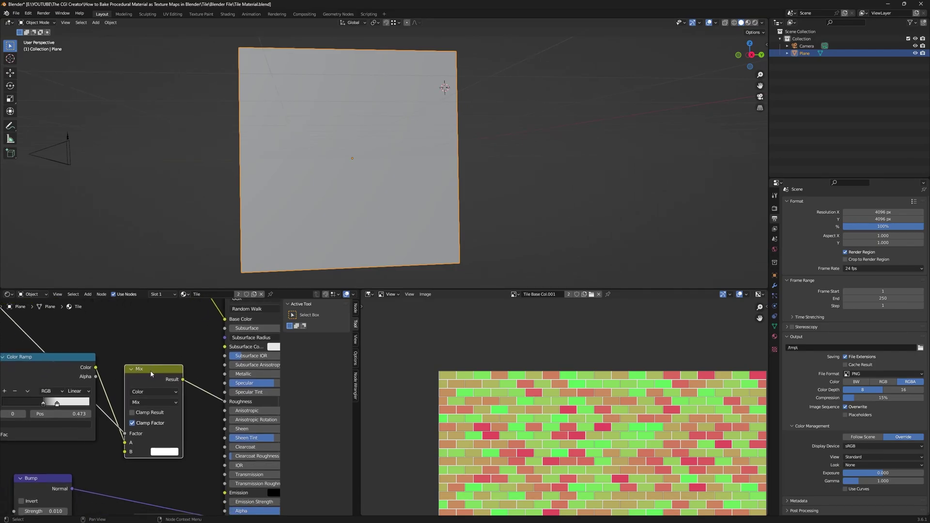
pyautogui.moveTo(151, 373); pyautogui.dragTo(155, 371)
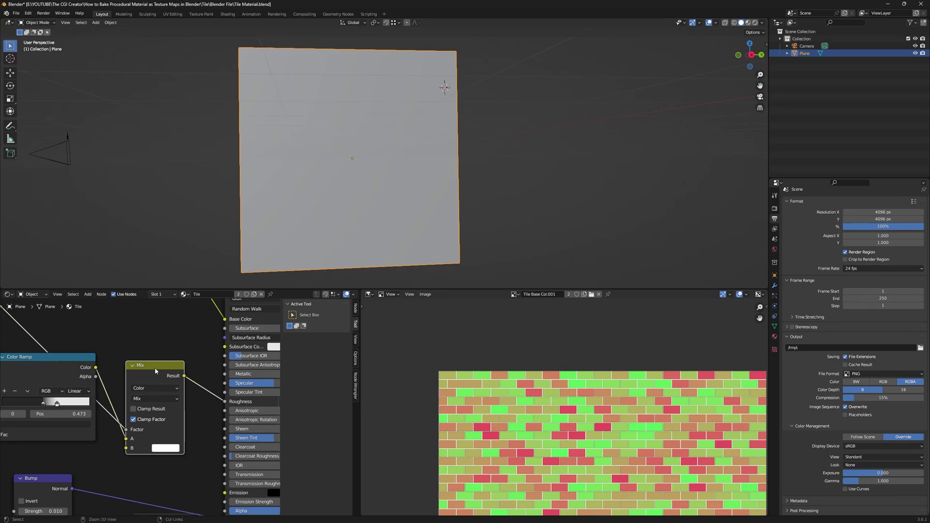
pyautogui.moveTo(197, 352); pyautogui.dragTo(144, 352, button='middle')
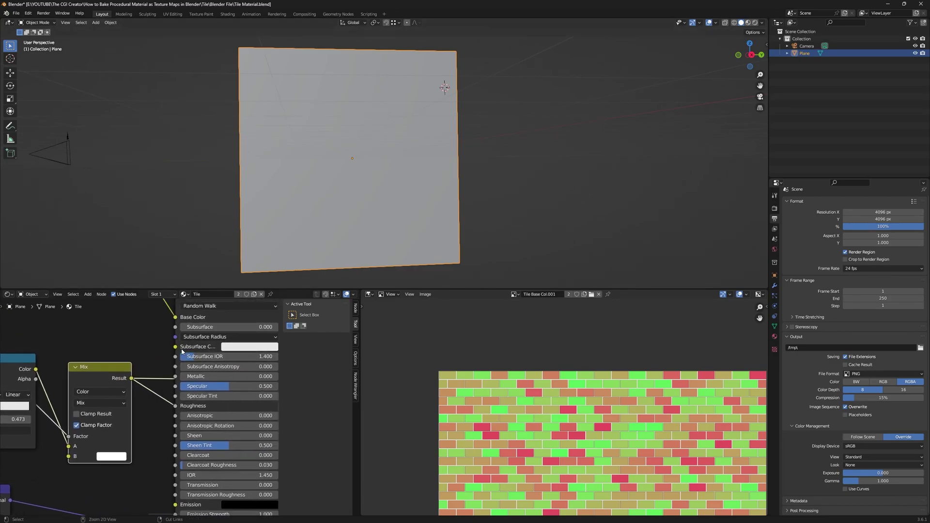
# Bake the plane with bake type Emit into the tile material roughness image
pyautogui.scroll(-1, 203, 351)
pyautogui.moveTo(203, 350); pyautogui.dragTo(177, 403, button='middle')
pyautogui.press('z')
pyautogui.click(406, 156)
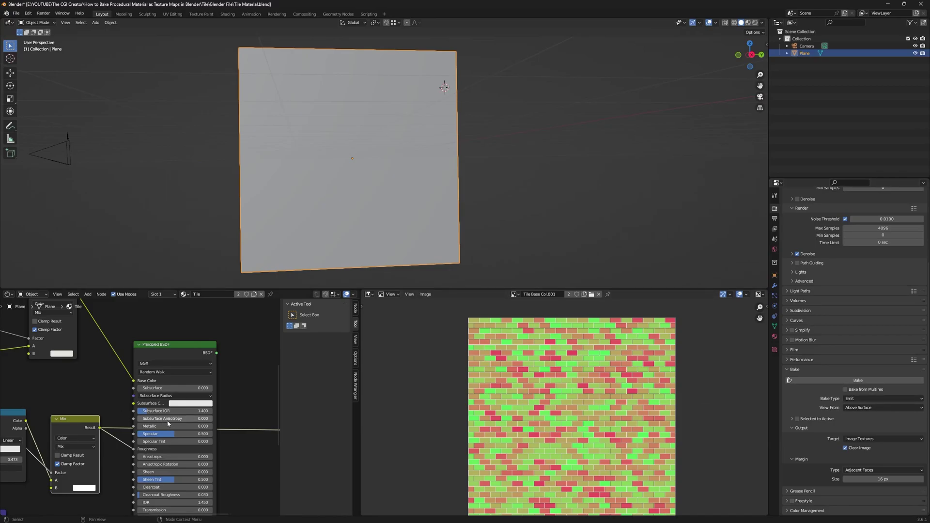
pyautogui.moveTo(102, 417); pyautogui.dragTo(89, 383, button='middle')
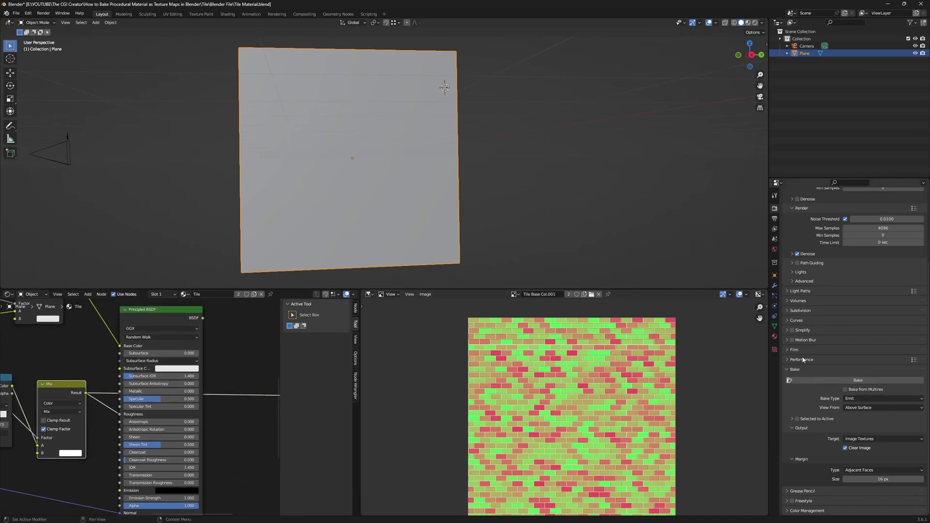
pyautogui.click(843, 381)
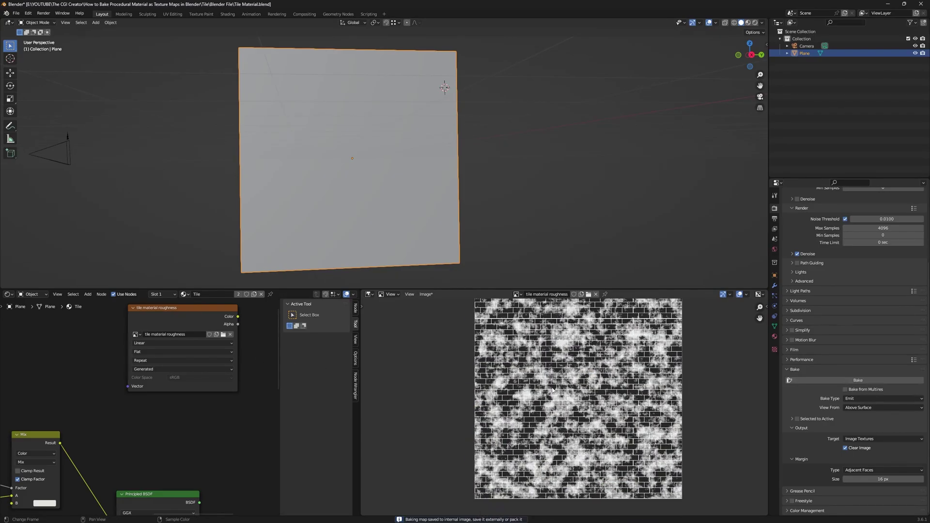
# Inspect the baked roughness map up close and save it as tile material roughness.png in the Baked Tex folder
pyautogui.moveTo(553, 390)
pyautogui.mouseDown(button='middle')
pyautogui.moveTo(536, 398)
pyautogui.moveTo(539, 420)
pyautogui.moveTo(535, 400)
pyautogui.moveTo(555, 377)
pyautogui.mouseUp(button='middle')
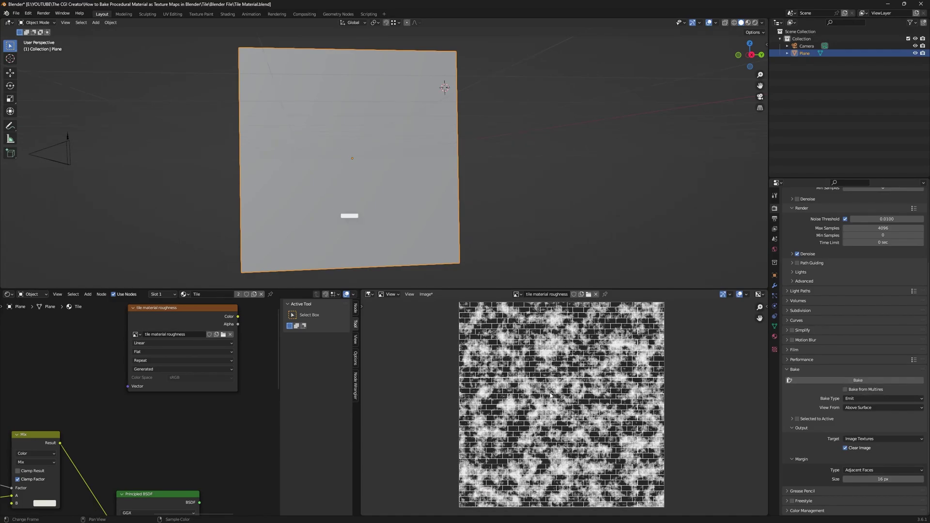
pyautogui.scroll(5, 552, 382)
pyautogui.keyDown('ctrl'); pyautogui.moveTo(565, 409); pyautogui.dragTo(563, 380, button='middle'); pyautogui.keyUp('ctrl')
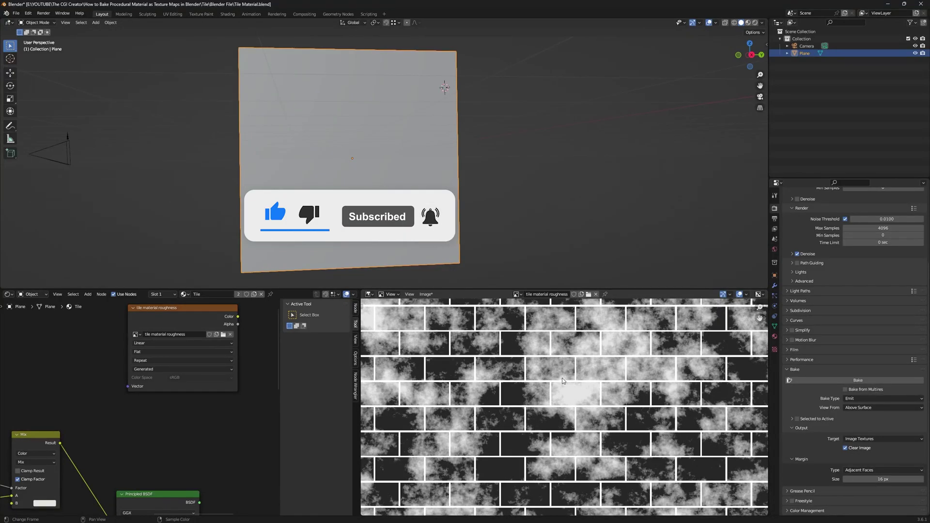
pyautogui.scroll(-5, 564, 371)
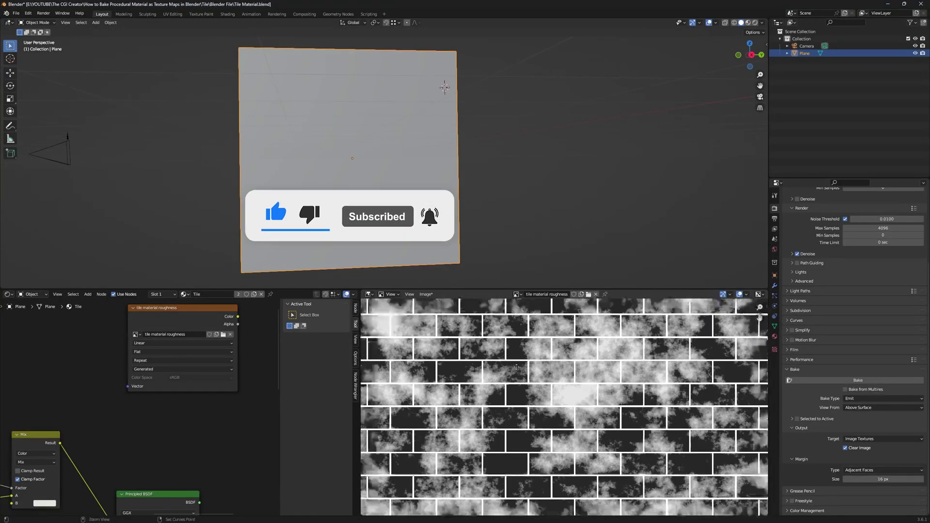
pyautogui.click(426, 294)
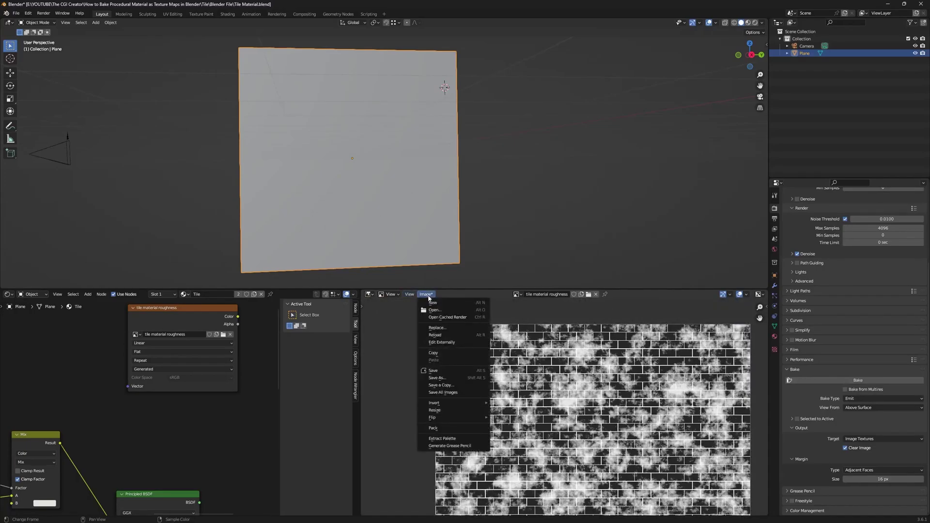
pyautogui.click(440, 385)
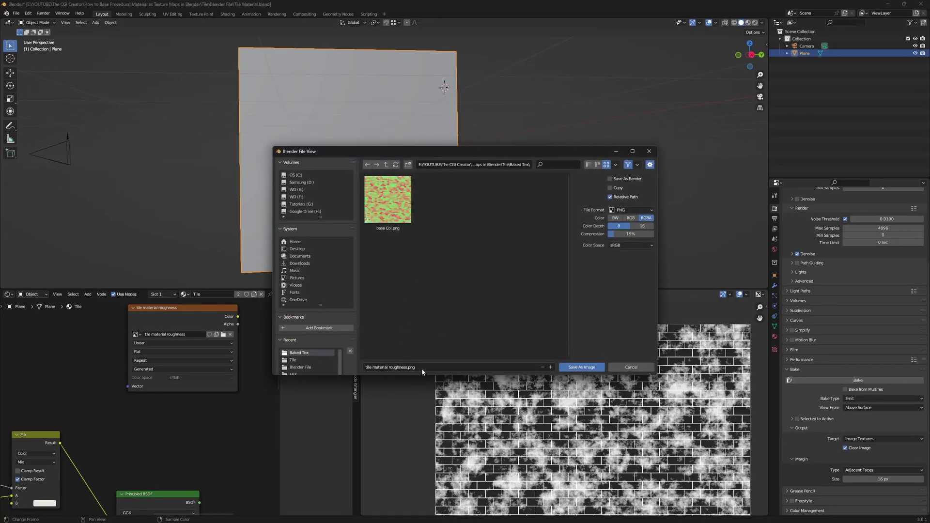
pyautogui.click(594, 368)
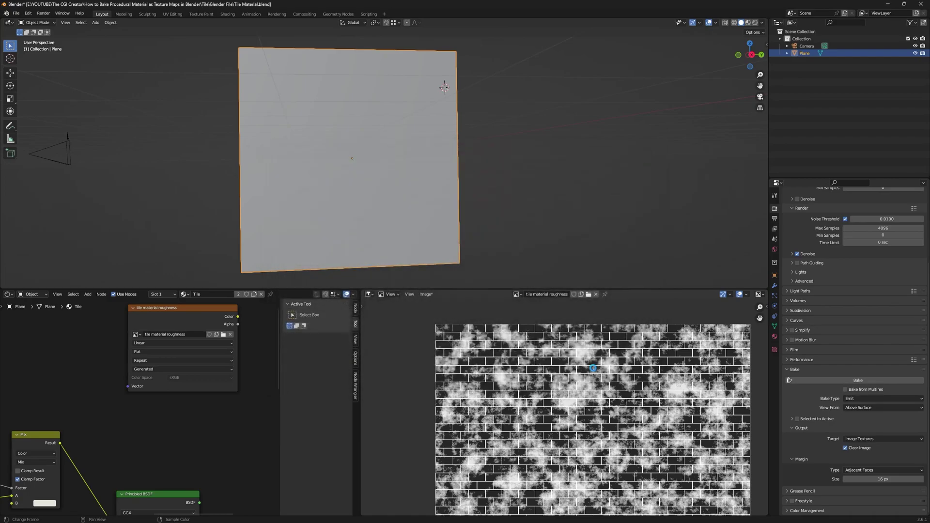
# Add a third Image Texture node to the Tile material, beside the tile material roughness node
pyautogui.keyDown('shift'); pyautogui.moveTo(322, 173); pyautogui.dragTo(375, 151, button='middle'); pyautogui.keyUp('shift')
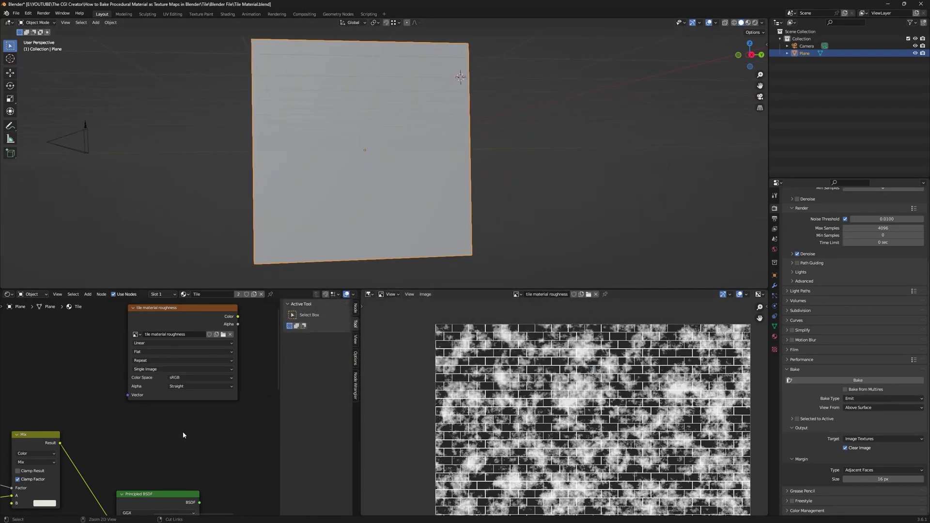
pyautogui.scroll(-1, 183, 434)
pyautogui.moveTo(214, 436); pyautogui.dragTo(112, 460, button='middle')
pyautogui.hotkey('shift', 'a')
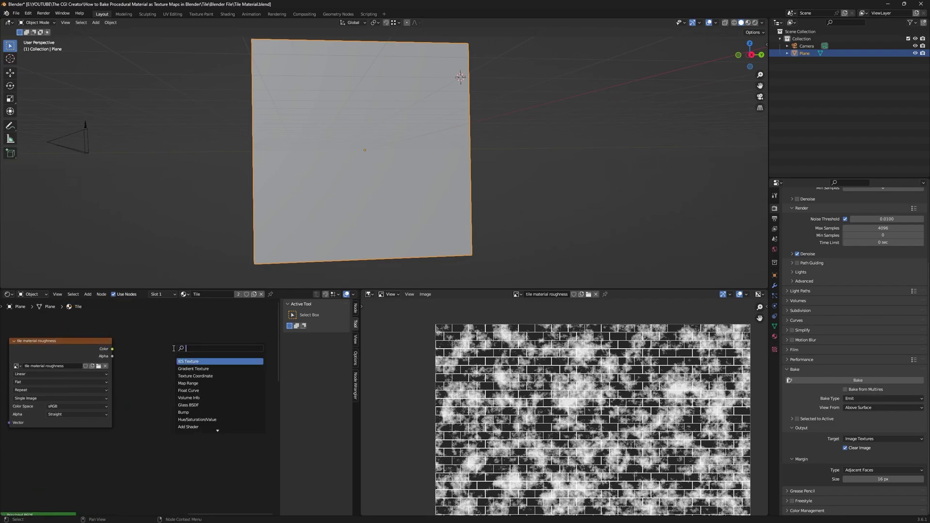
pyautogui.write('image')
pyautogui.press('Return')
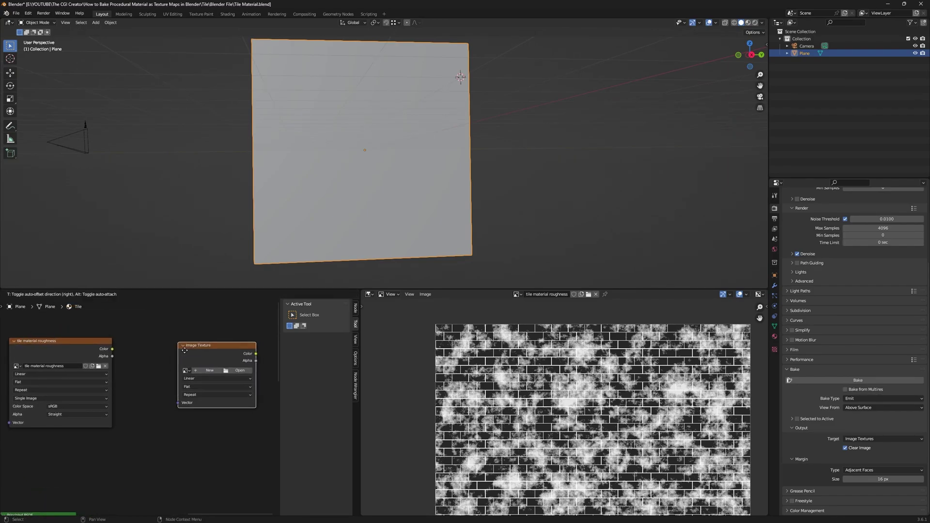
pyautogui.click(187, 359)
# Create a new blank 4096 by 4096 px image named "Tile Normal" in the new Image Texture node
pyautogui.click(187, 354)
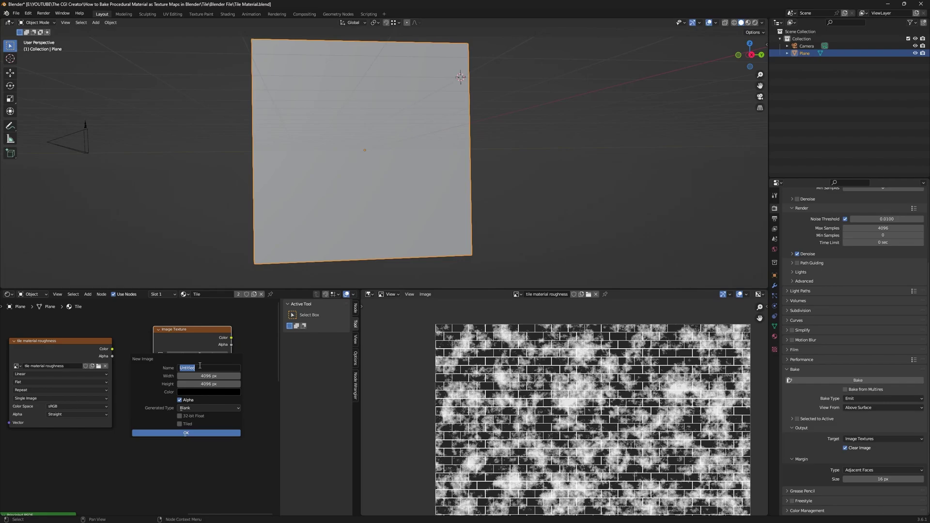
pyautogui.click(200, 367)
pyautogui.write('Tile Normal')
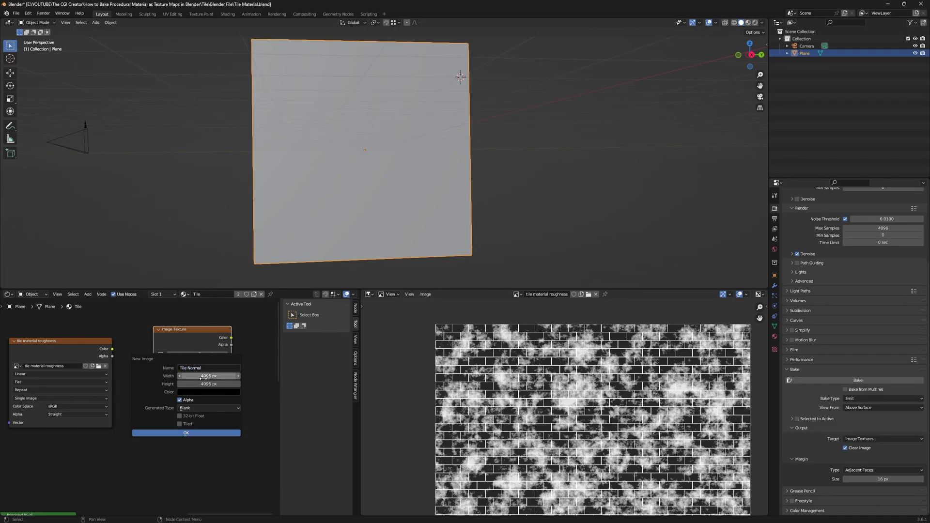
pyautogui.click(186, 433)
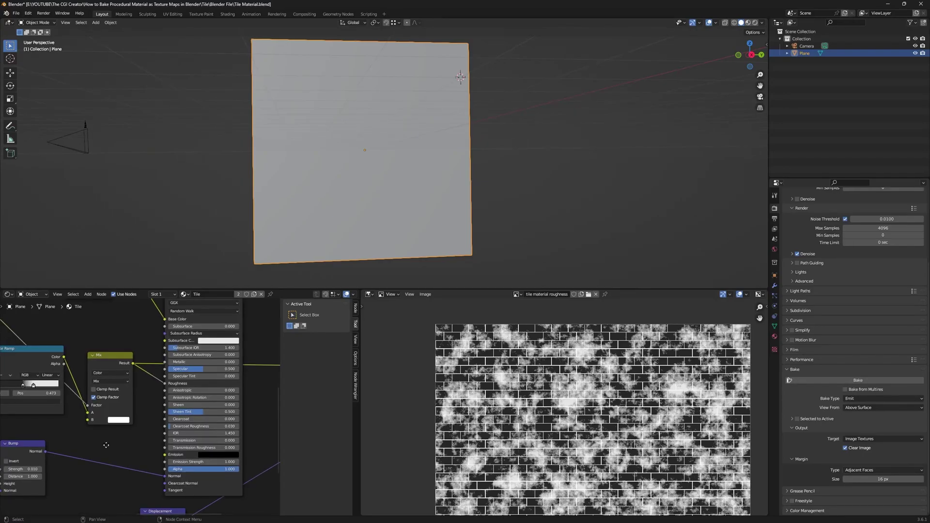
# Shift the Bump node slightly toward the Principled BSDF and reconnect the Principled BSDF to the Tile material's output
pyautogui.moveTo(106, 444); pyautogui.dragTo(99, 442, button='middle')
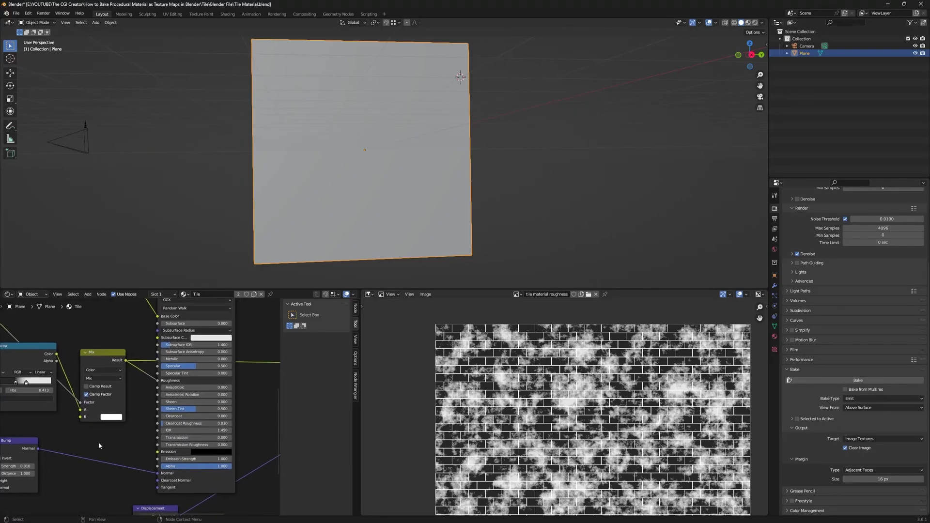
pyautogui.moveTo(131, 335)
pyautogui.mouseDown(button='middle')
pyautogui.moveTo(117, 415)
pyautogui.moveTo(134, 350)
pyautogui.mouseUp(button='middle')
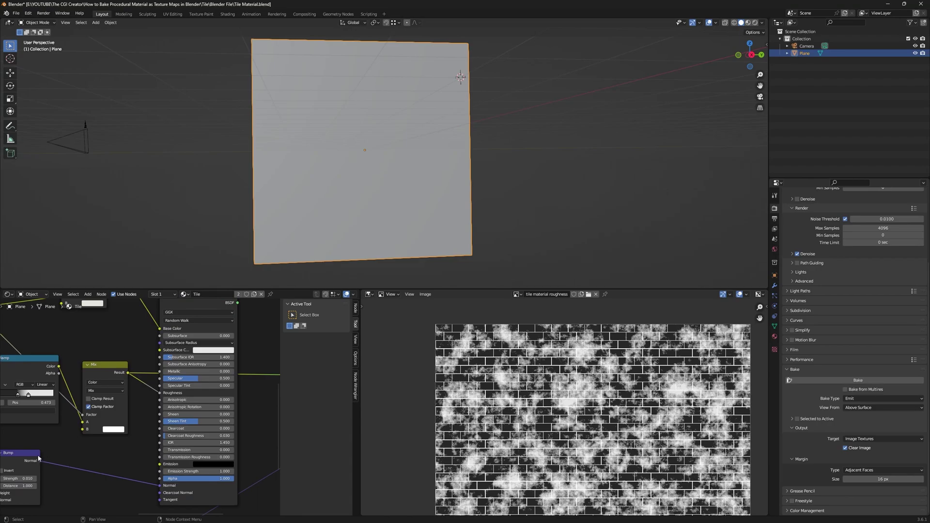
pyautogui.moveTo(25, 459); pyautogui.dragTo(54, 462)
pyautogui.moveTo(132, 464); pyautogui.dragTo(73, 492, button='middle')
pyautogui.keyDown('ctrl'); pyautogui.keyDown('shift'); pyautogui.click(132, 326); pyautogui.keyUp('shift'); pyautogui.keyUp('ctrl')
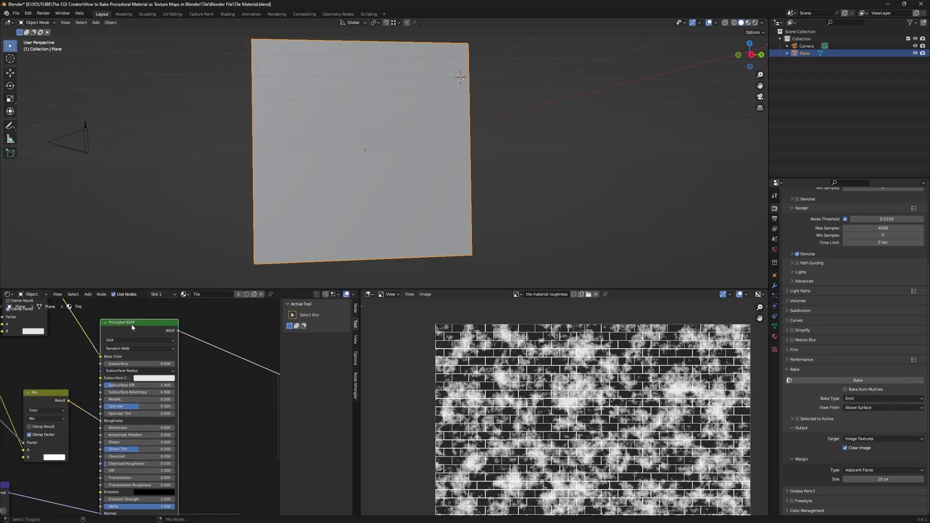
pyautogui.moveTo(215, 385); pyautogui.dragTo(169, 387, button='middle')
pyautogui.moveTo(221, 419); pyautogui.dragTo(229, 381, button='middle')
pyautogui.moveTo(179, 416); pyautogui.dragTo(222, 403, button='middle')
# Set the bake type to Normal and bake the plane into the Tile Normal image node
pyautogui.scroll(5, 828, 414)
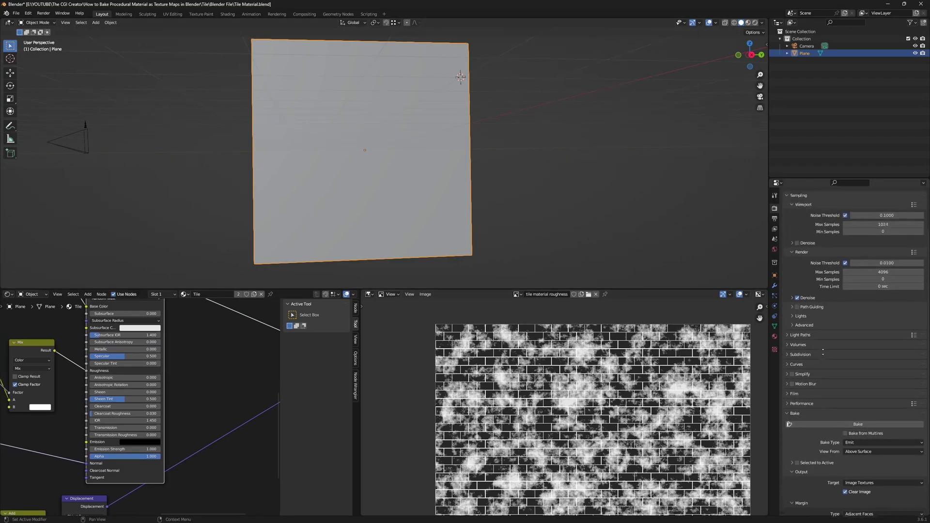
pyautogui.scroll(-5, 828, 414)
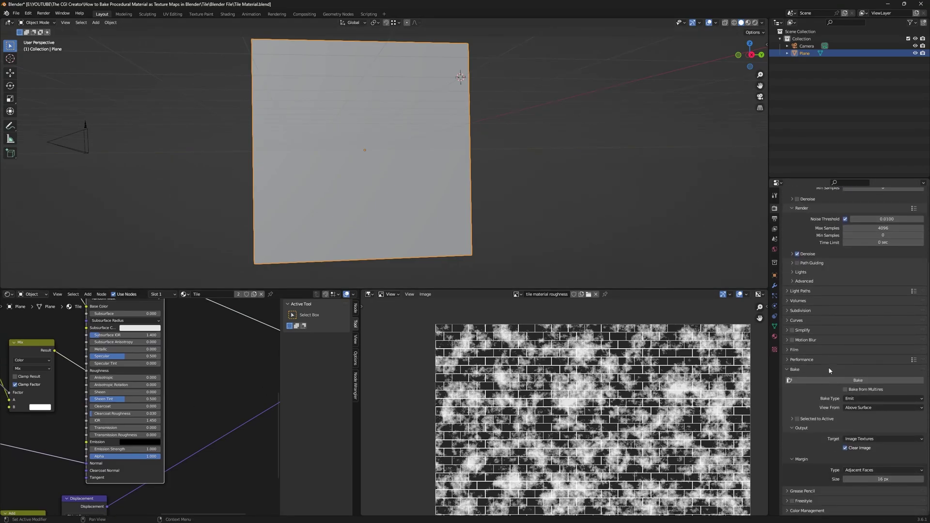
pyautogui.click(853, 399)
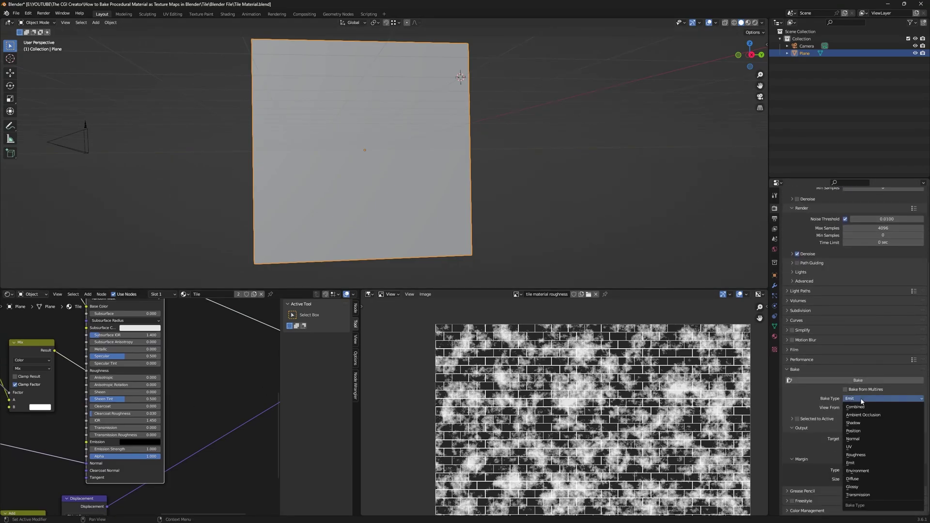
pyautogui.click(866, 442)
pyautogui.moveTo(343, 223); pyautogui.dragTo(333, 186, button='middle')
pyautogui.moveTo(212, 404); pyautogui.dragTo(221, 364, button='middle')
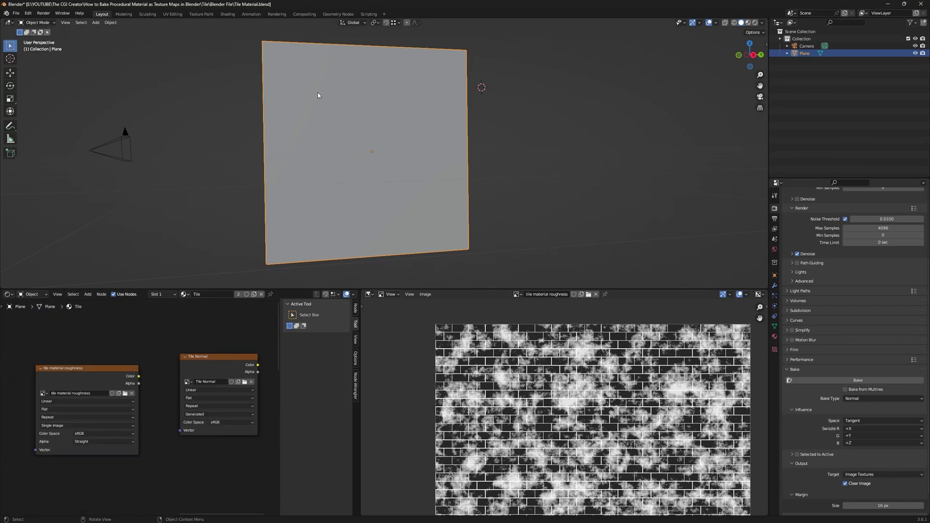
pyautogui.moveTo(207, 371); pyautogui.dragTo(175, 372, button='middle')
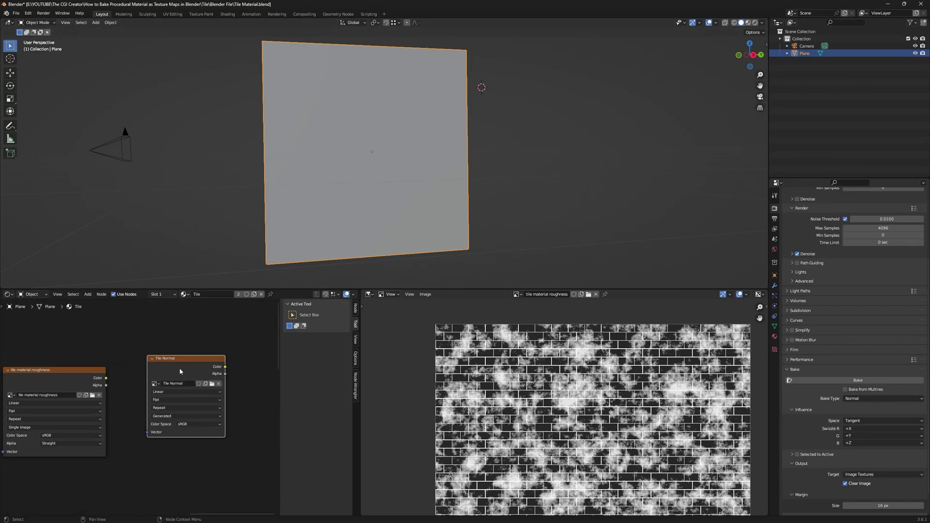
pyautogui.click(859, 381)
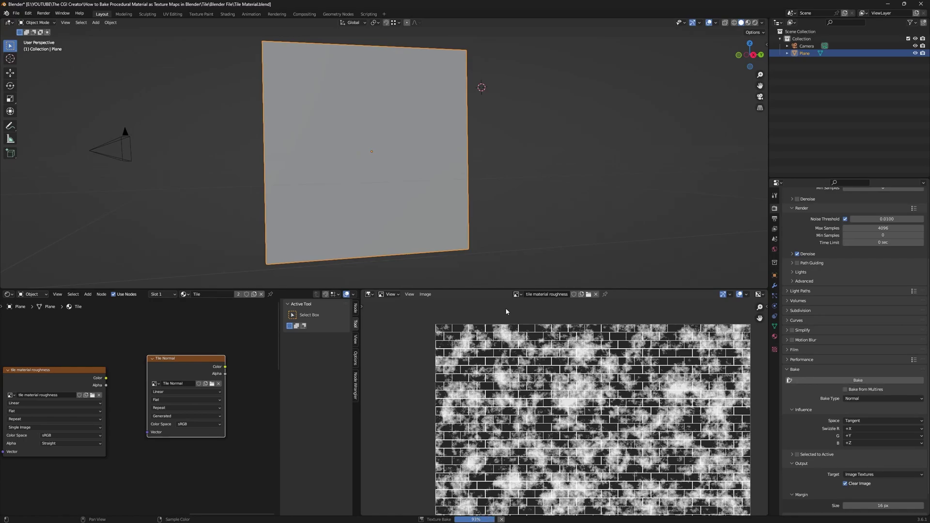
# Inspect the baked Tile Normal map up close and save it as an image file
pyautogui.scroll(-3, 546, 403)
pyautogui.moveTo(563, 424); pyautogui.dragTo(556, 414, button='middle')
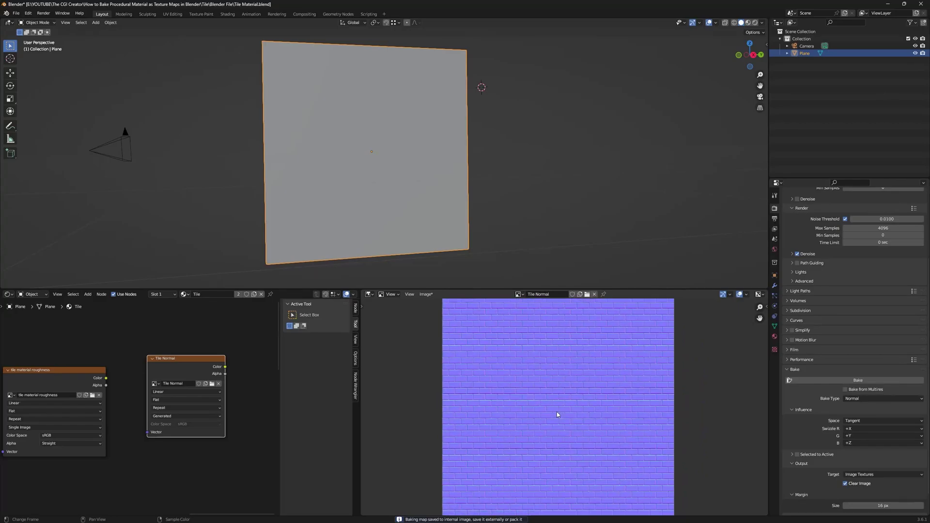
pyautogui.keyDown('ctrl'); pyautogui.moveTo(573, 452); pyautogui.dragTo(574, 442, button='middle'); pyautogui.keyUp('ctrl')
pyautogui.moveTo(574, 442); pyautogui.dragTo(587, 358, button='middle')
pyautogui.keyDown('ctrl'); pyautogui.moveTo(587, 429); pyautogui.dragTo(543, 380, button='middle'); pyautogui.keyUp('ctrl')
pyautogui.scroll(-4, 542, 380)
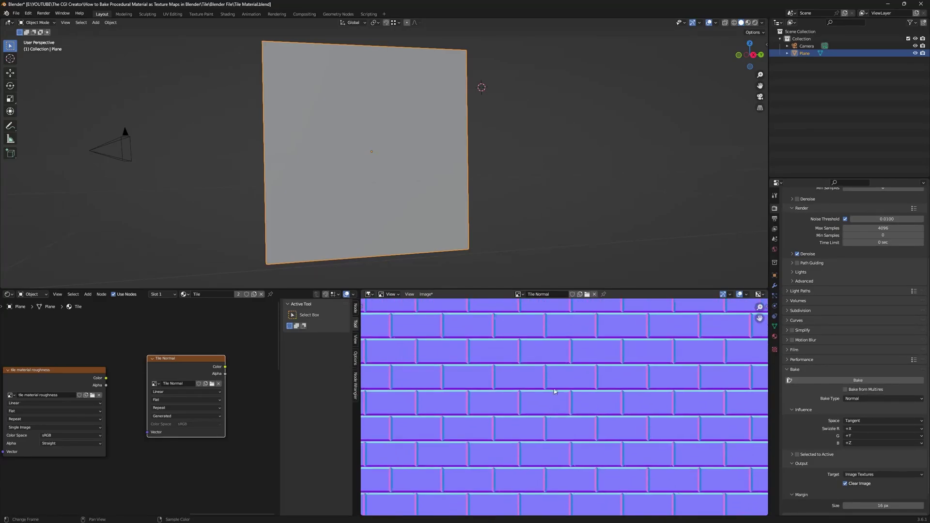
pyautogui.click(426, 294)
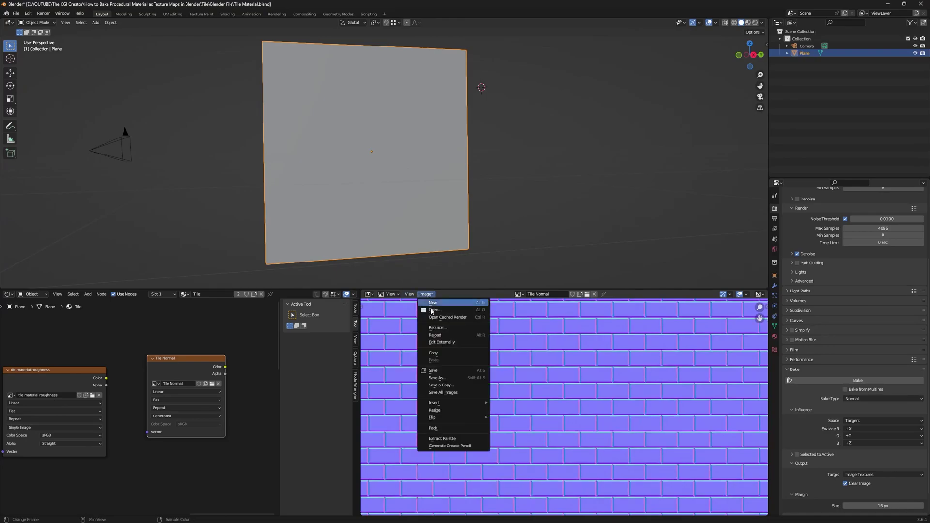
pyautogui.click(437, 378)
pyautogui.click(581, 367)
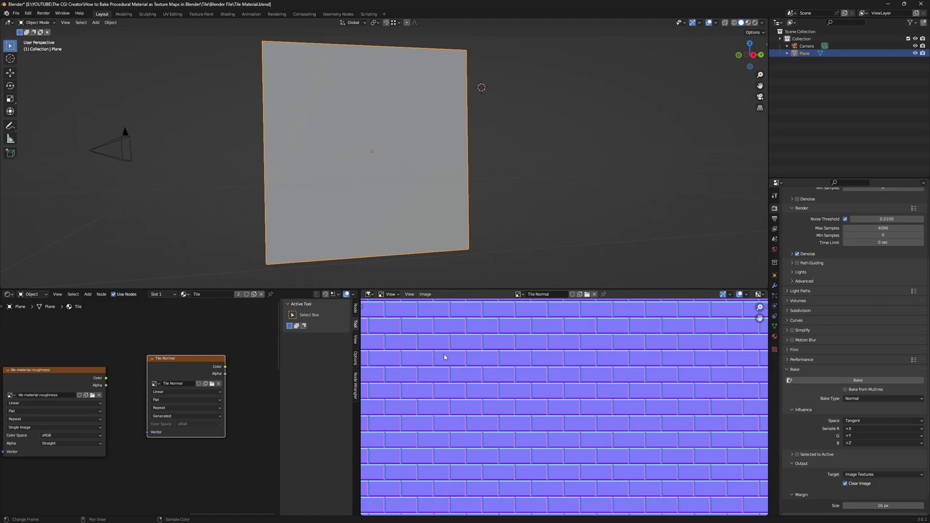
# Show the Tile material's settings, route the Base Color Mix node to the output, and reconnect the Principled BSDF
pyautogui.click(775, 336)
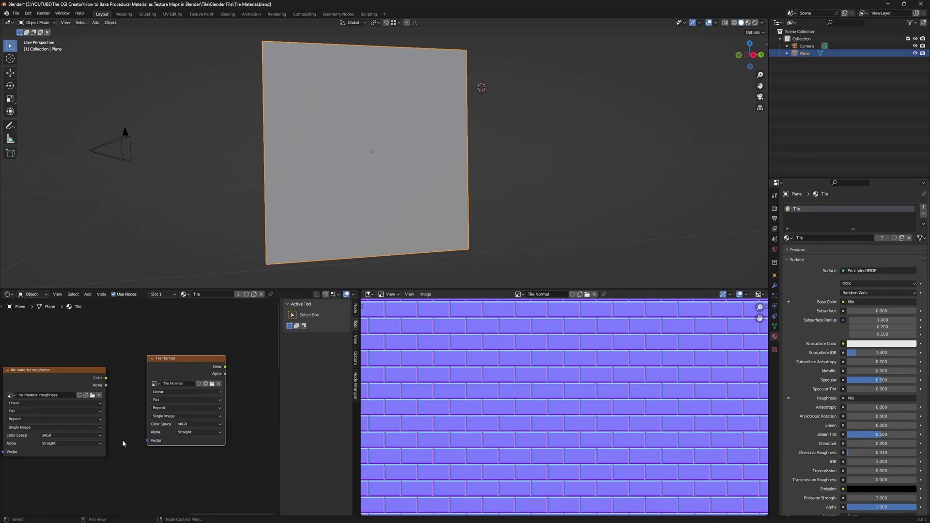
pyautogui.moveTo(122, 441); pyautogui.dragTo(198, 404, button='middle')
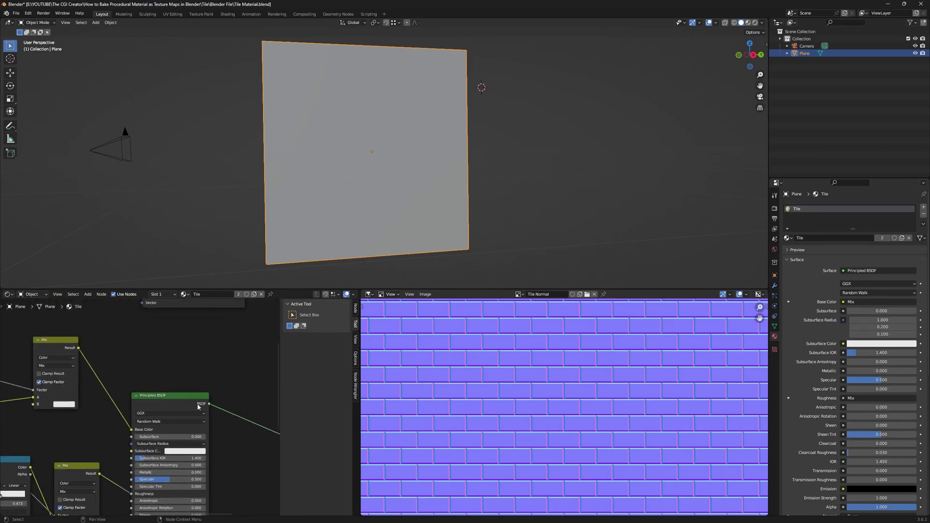
pyautogui.keyDown('ctrl'); pyautogui.keyDown('shift'); pyautogui.click(54, 347); pyautogui.keyUp('shift'); pyautogui.keyUp('ctrl')
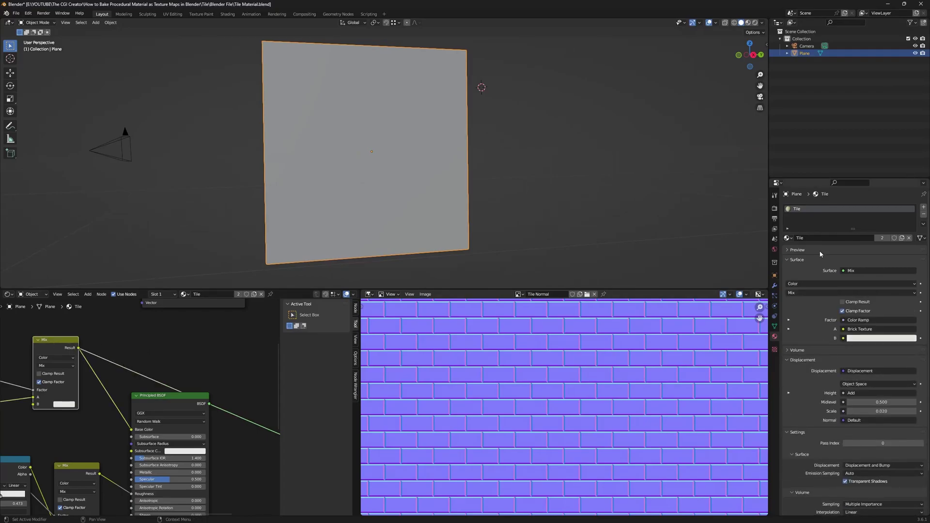
pyautogui.keyDown('ctrl'); pyautogui.keyDown('shift'); pyautogui.click(175, 402); pyautogui.keyUp('shift'); pyautogui.keyUp('ctrl')
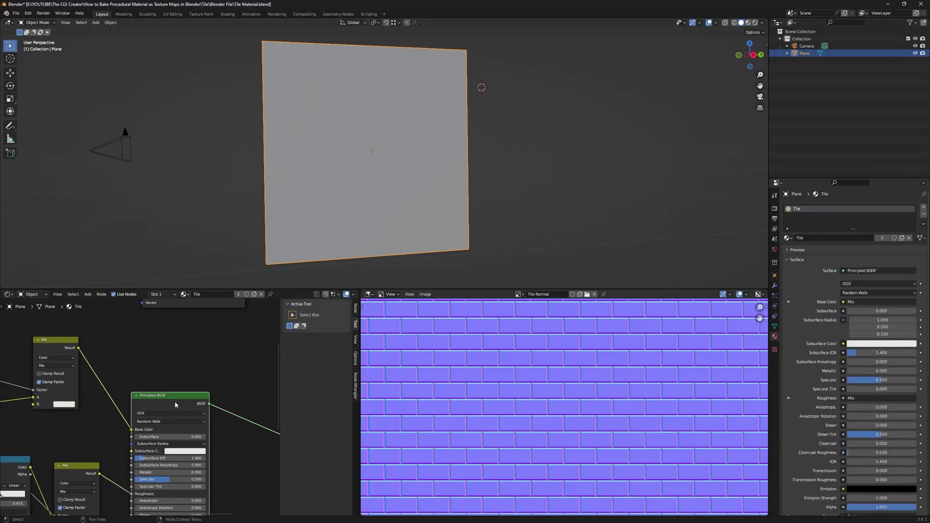